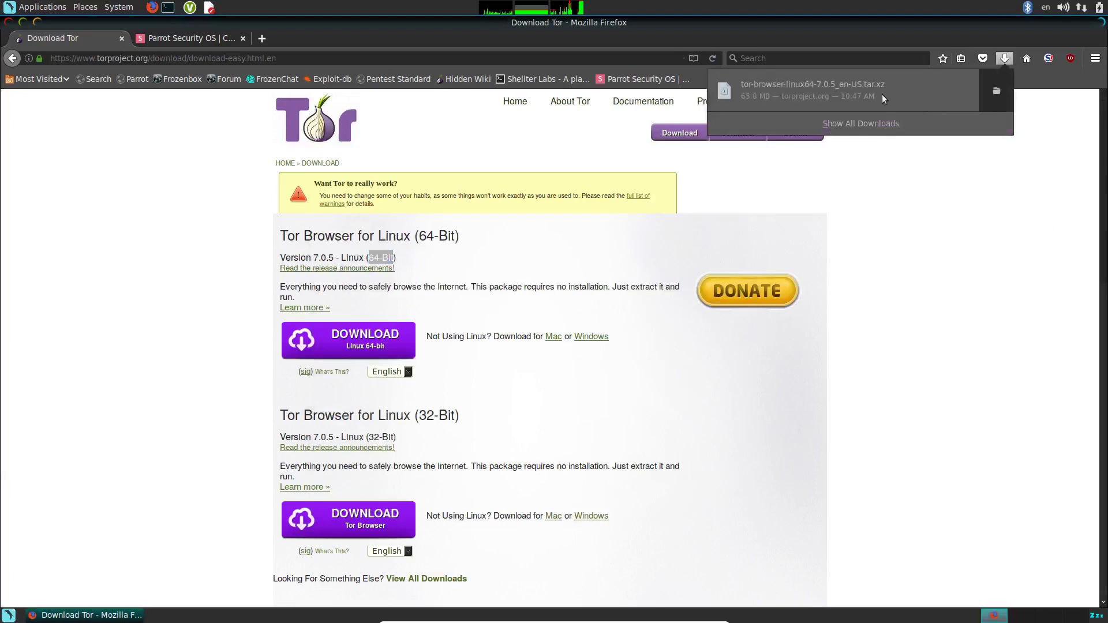
- Extract the tor-browser-linux64-7.0.5_en-US.tar.xz archive in place on the desktop and open the extracted tor-browser_en-US folder
{"action": "left_click", "coordinate": [983, 210]}
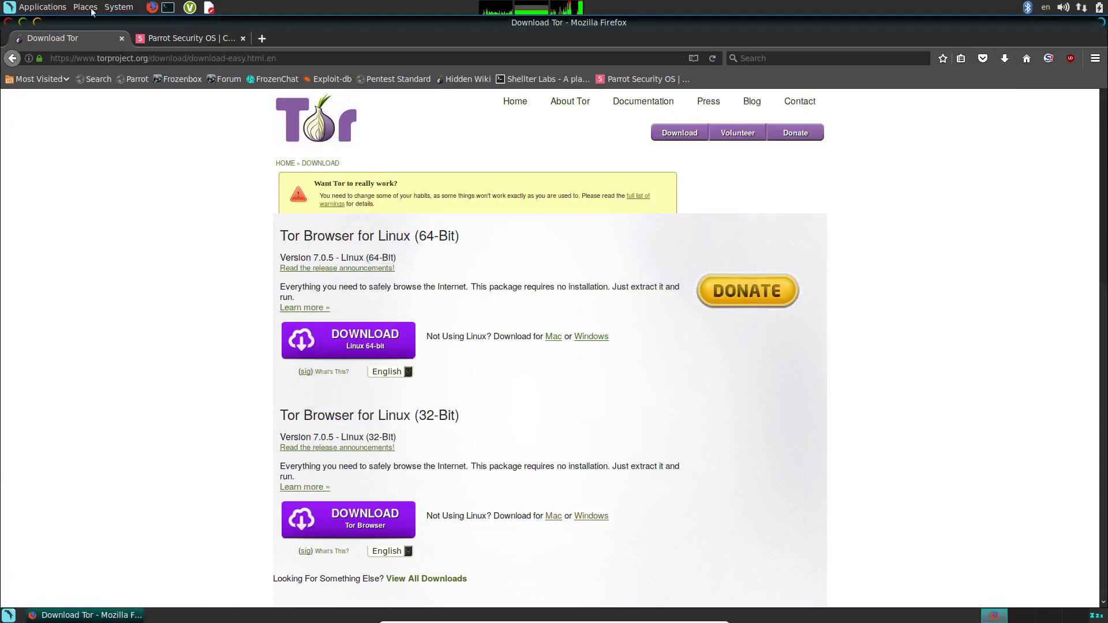
{"action": "left_click", "coordinate": [38, 23]}
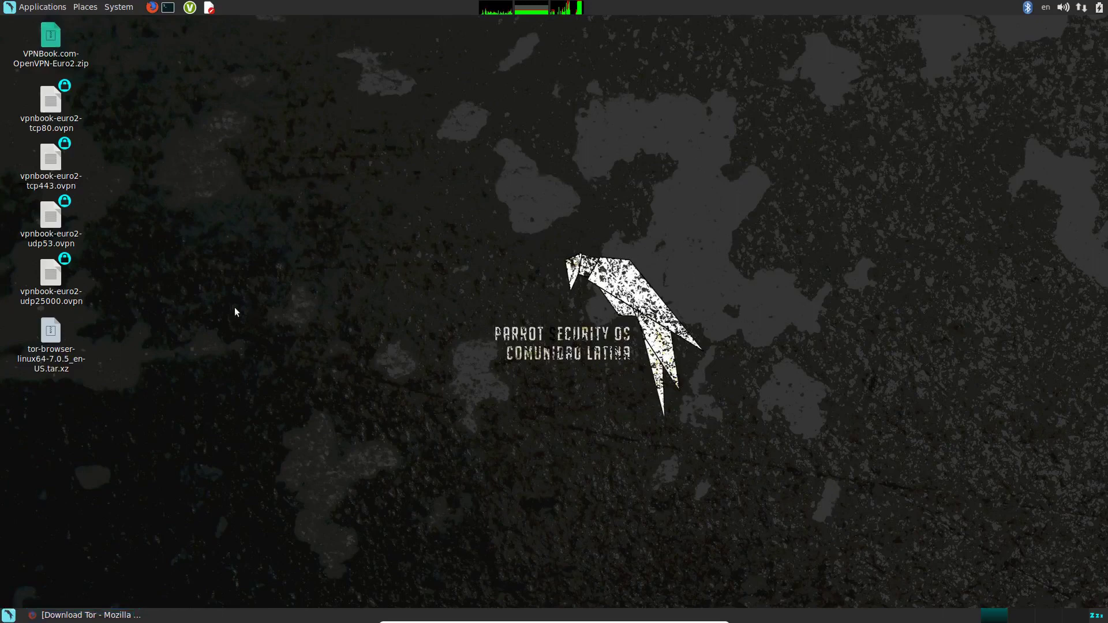
{"action": "left_click_drag", "start_coordinate": [71, 350], "coordinate": [31, 373]}
{"action": "left_click", "coordinate": [136, 366]}
{"action": "right_click", "coordinate": [51, 341]}
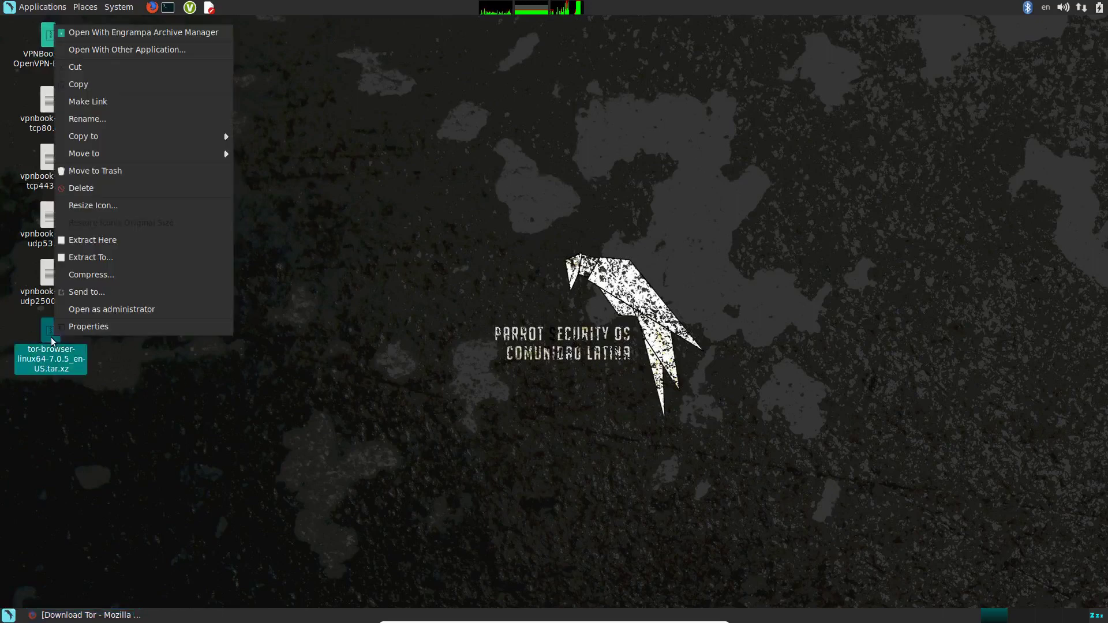
{"action": "left_click", "coordinate": [134, 241]}
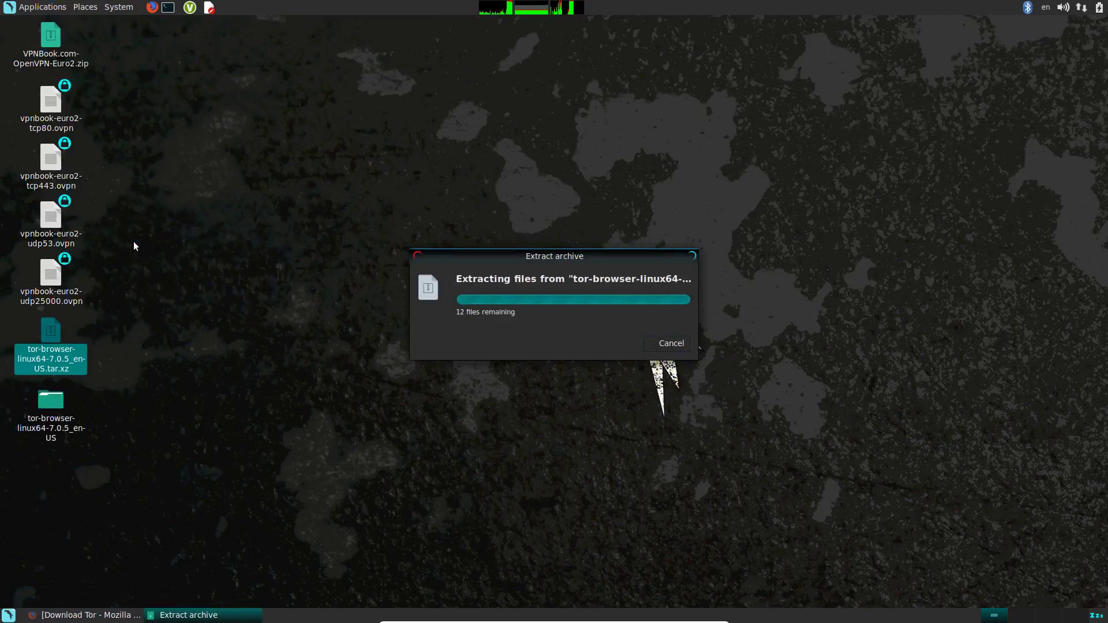
{"action": "left_click", "coordinate": [169, 299]}
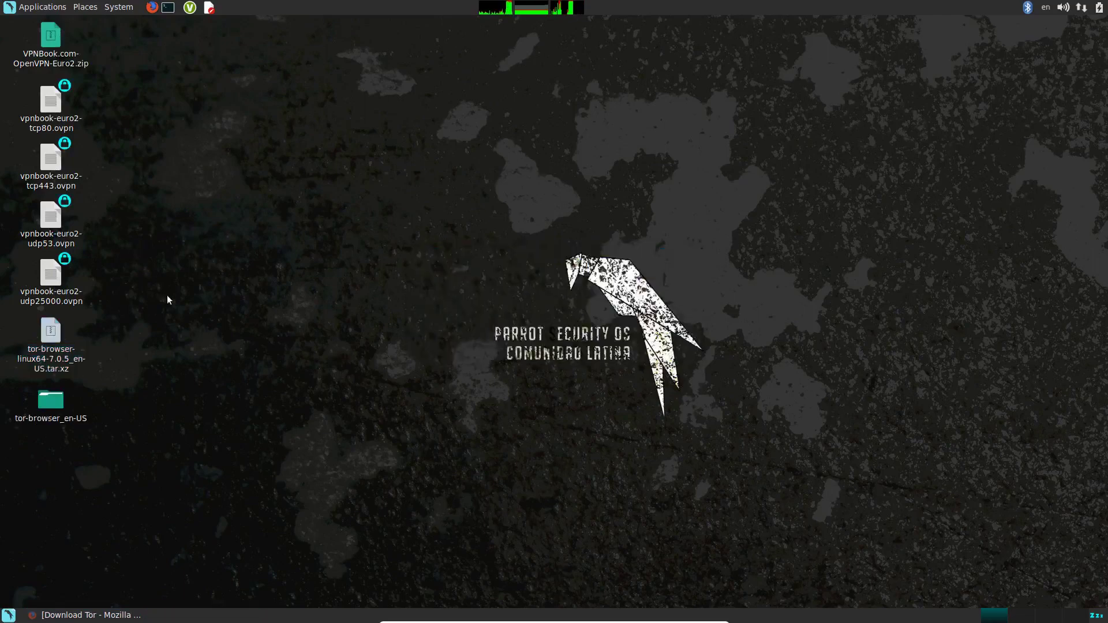
{"action": "double_click", "coordinate": [53, 404]}
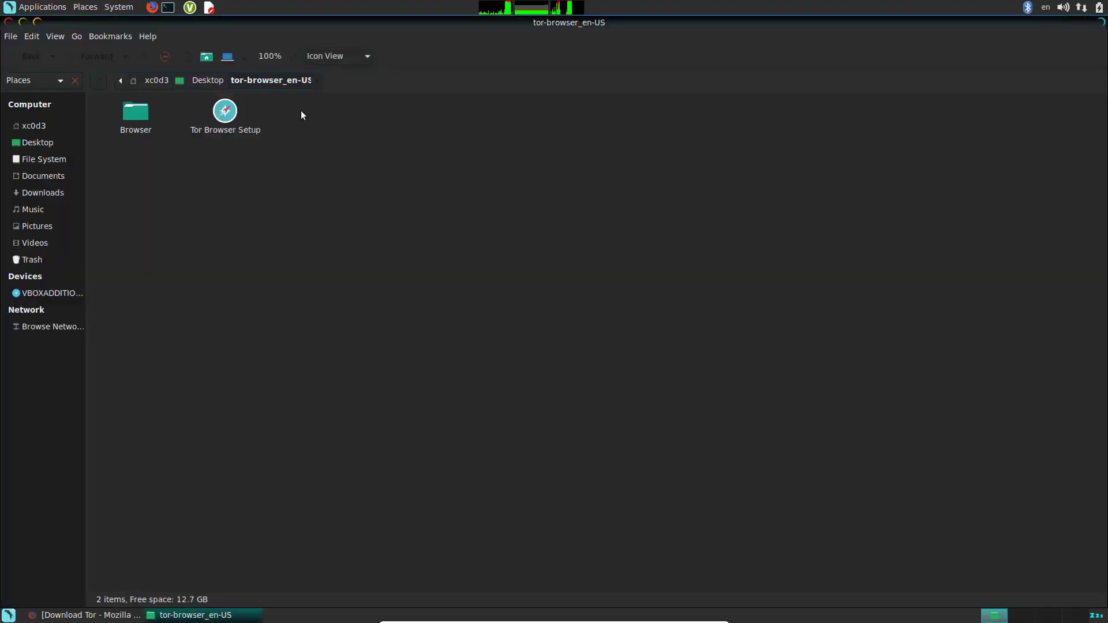
- Check the permissions of the folder's files by running ls -l in a terminal opened there, and close the terminal
{"action": "left_click_drag", "start_coordinate": [258, 133], "coordinate": [248, 217]}
{"action": "right_click", "coordinate": [250, 220]}
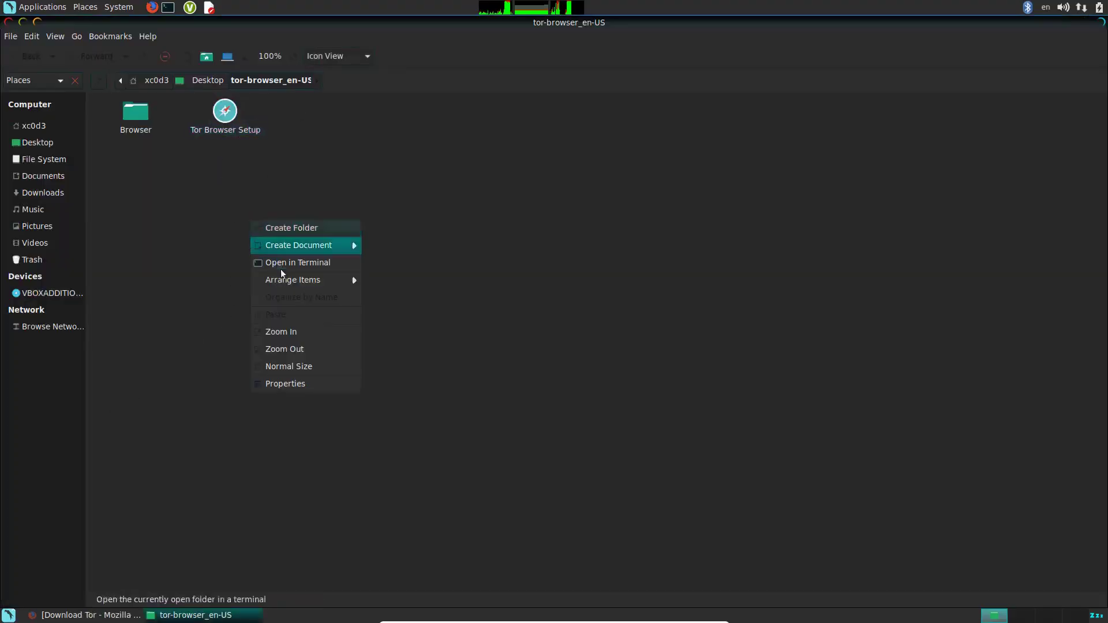
{"action": "left_click", "coordinate": [291, 264]}
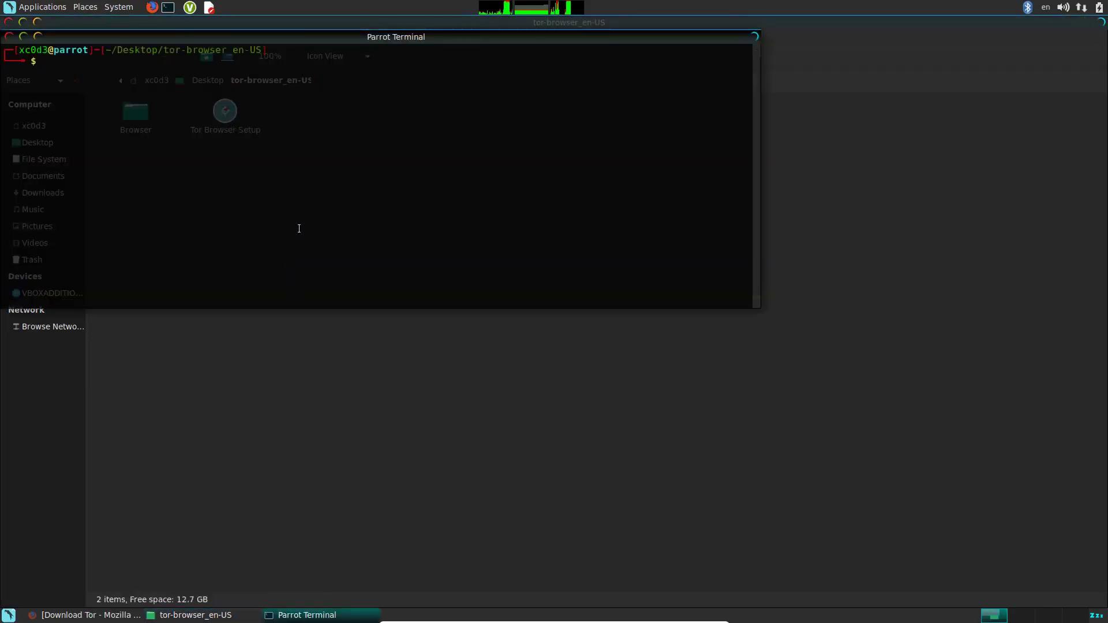
{"action": "type", "text": "ls -l"}
{"action": "key", "text": "Return"}
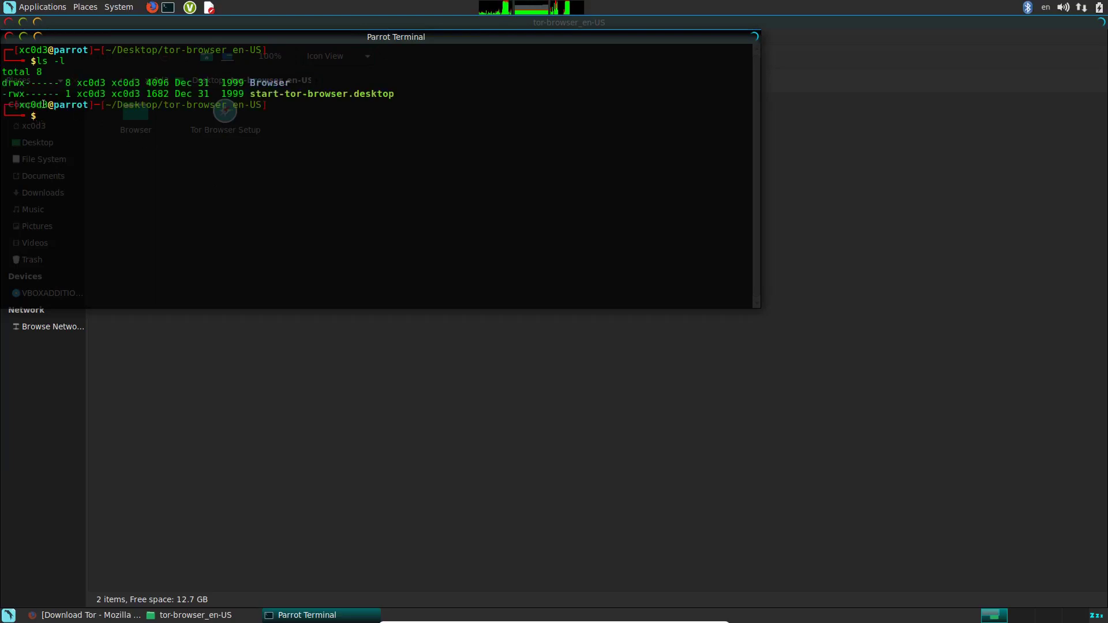
{"action": "left_click_drag", "start_coordinate": [8, 94], "coordinate": [25, 94]}
{"action": "left_click", "coordinate": [177, 176]}
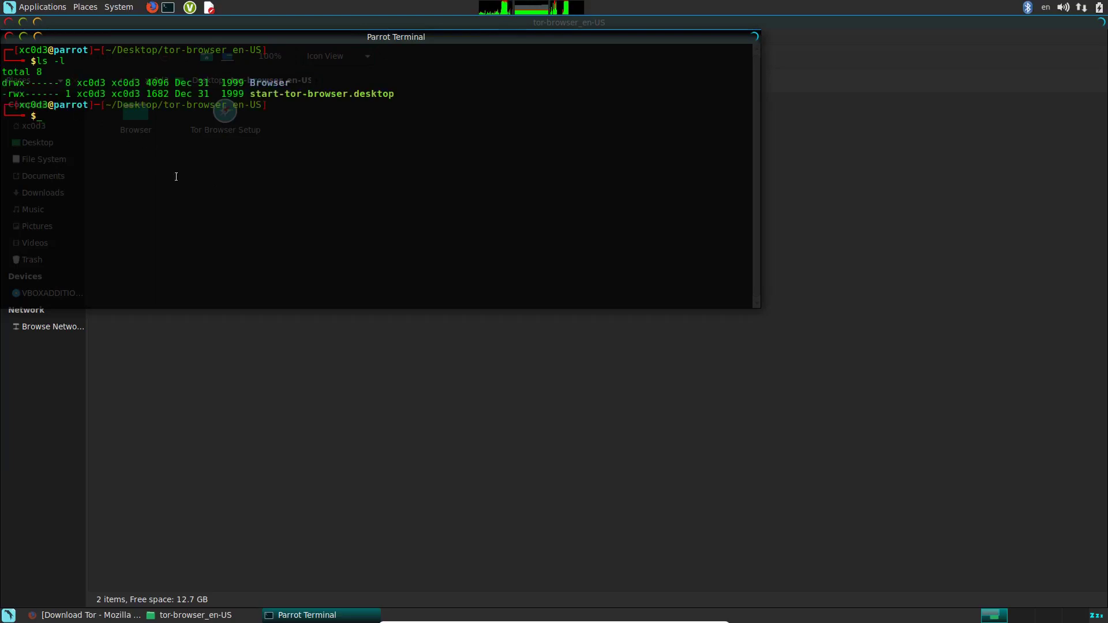
{"action": "left_click", "coordinate": [9, 36]}
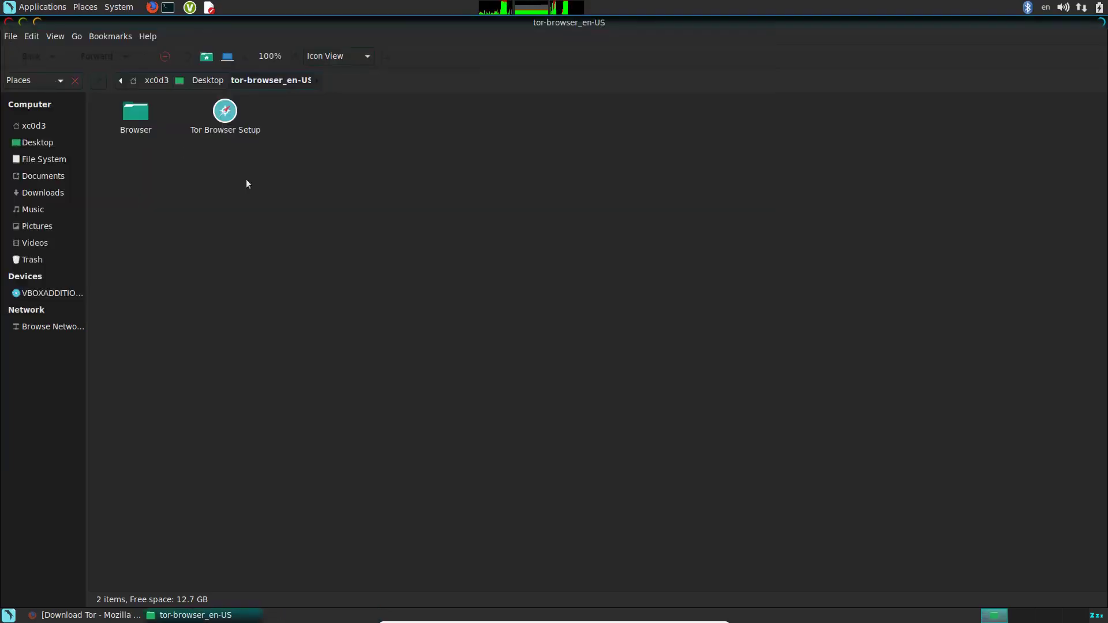
- Launch Tor Browser Setup and choose to configure bridge or local proxy settings before connecting
{"action": "right_click", "coordinate": [231, 117]}
{"action": "left_click", "coordinate": [258, 128]}
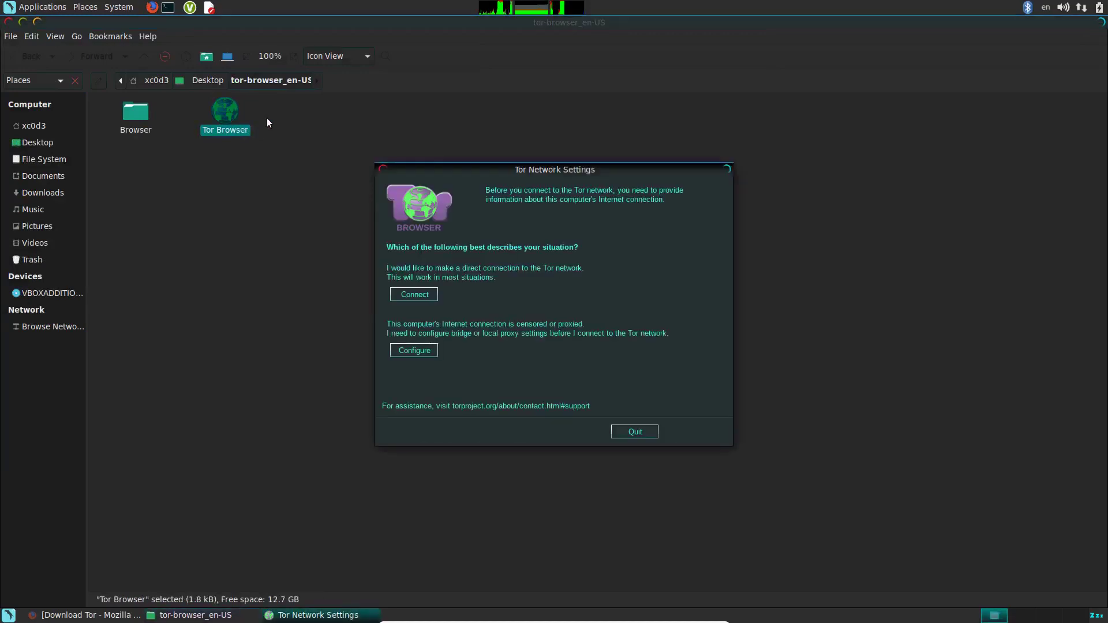
{"action": "key", "text": "Tab"}
{"action": "left_click", "coordinate": [37, 22]}
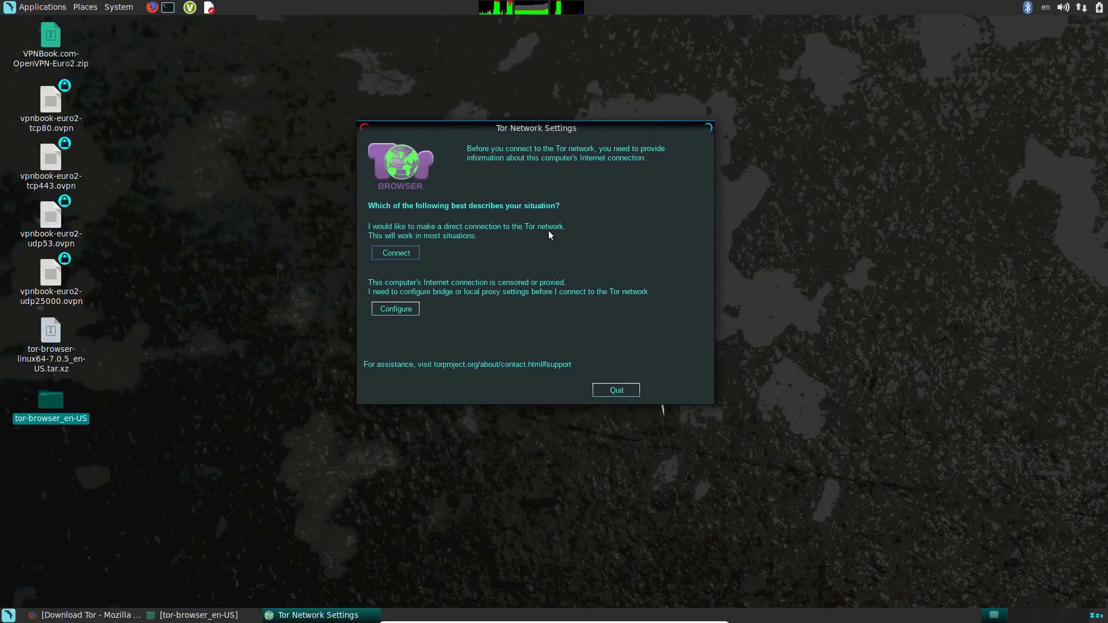
{"action": "left_click", "coordinate": [396, 254]}
{"action": "left_click", "coordinate": [395, 310]}
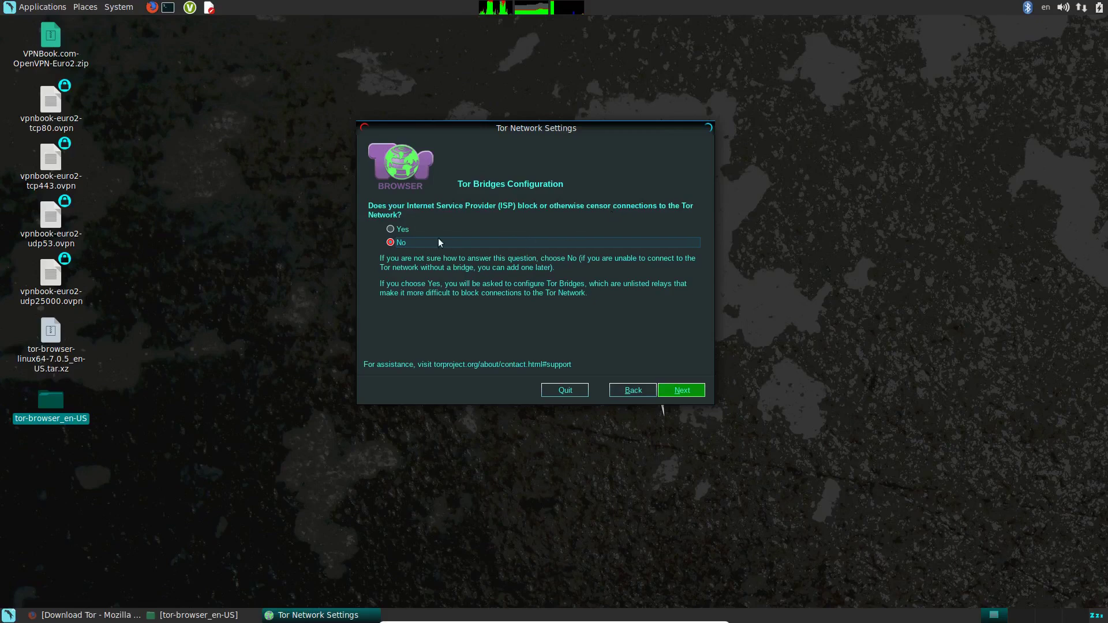
- Answer Yes to ISP censorship, view the transport types offered for the provided bridges, and return to the censorship question
{"action": "left_click", "coordinate": [399, 230]}
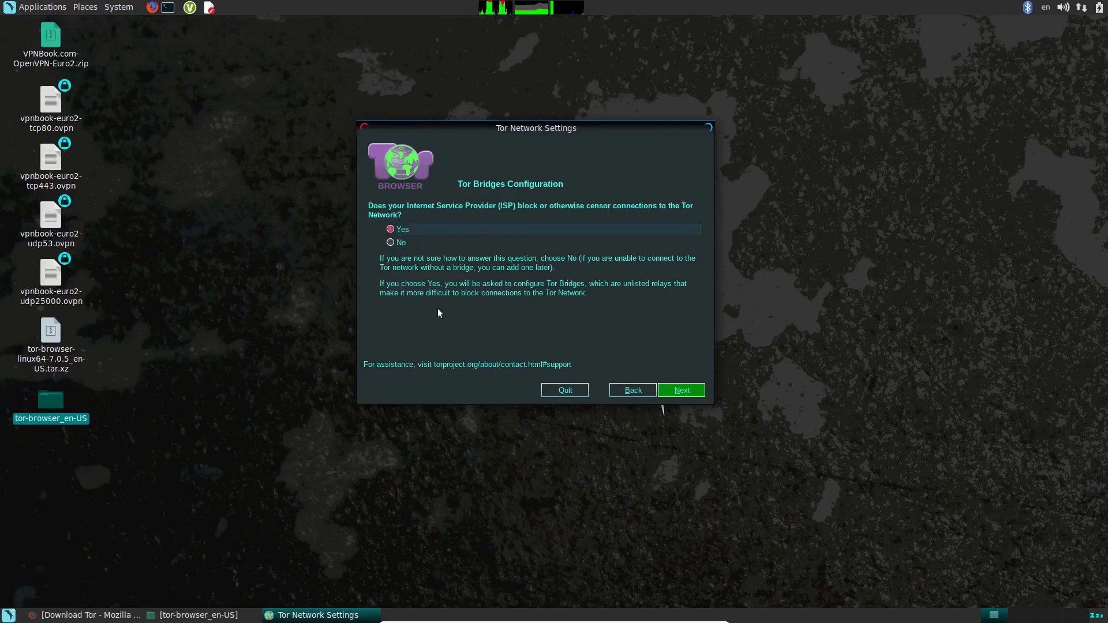
{"action": "left_click", "coordinate": [673, 390]}
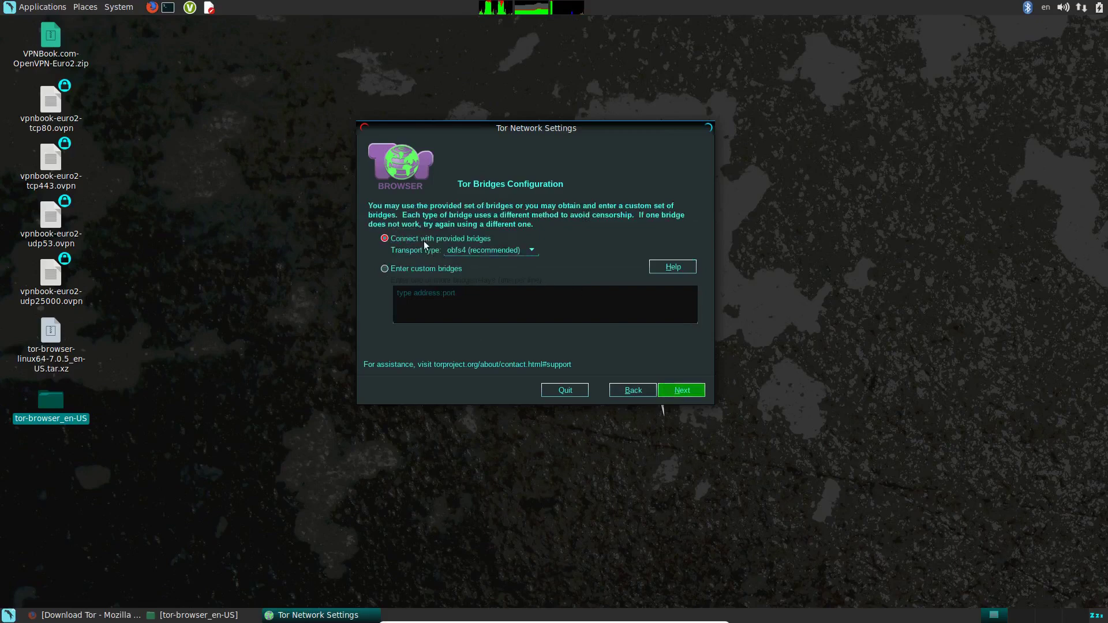
{"action": "left_click", "coordinate": [529, 250]}
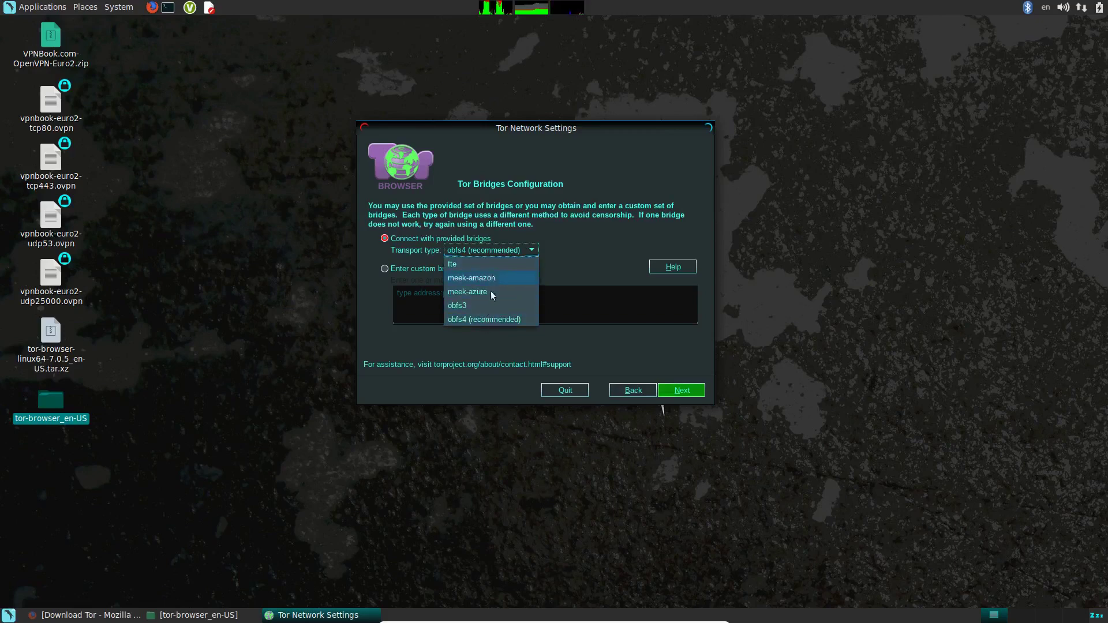
{"action": "left_click", "coordinate": [562, 263]}
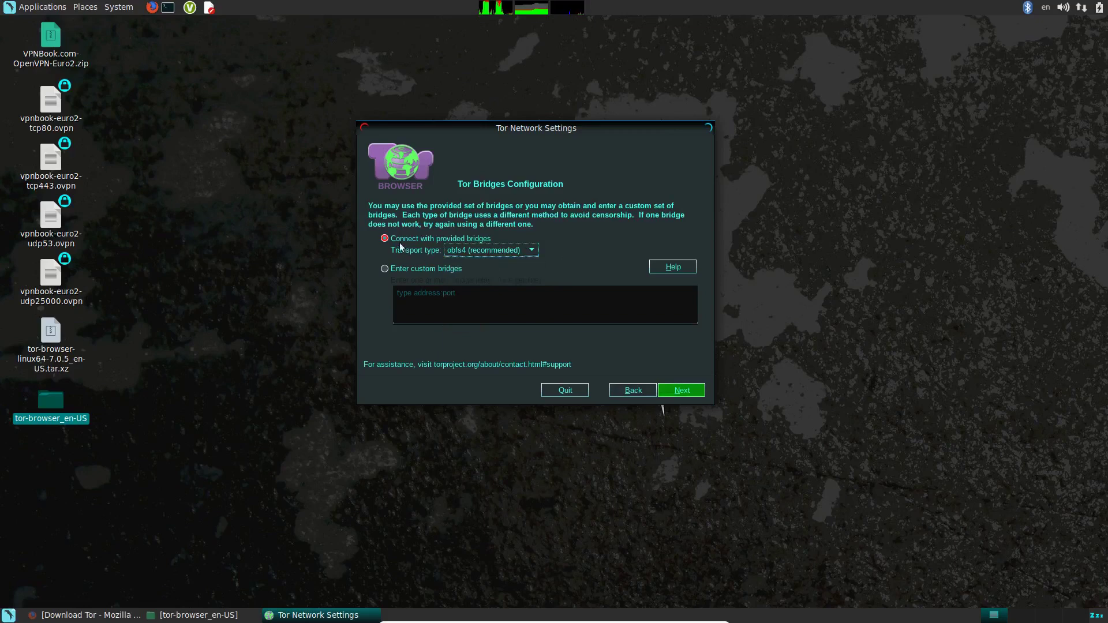
{"action": "left_click", "coordinate": [630, 390]}
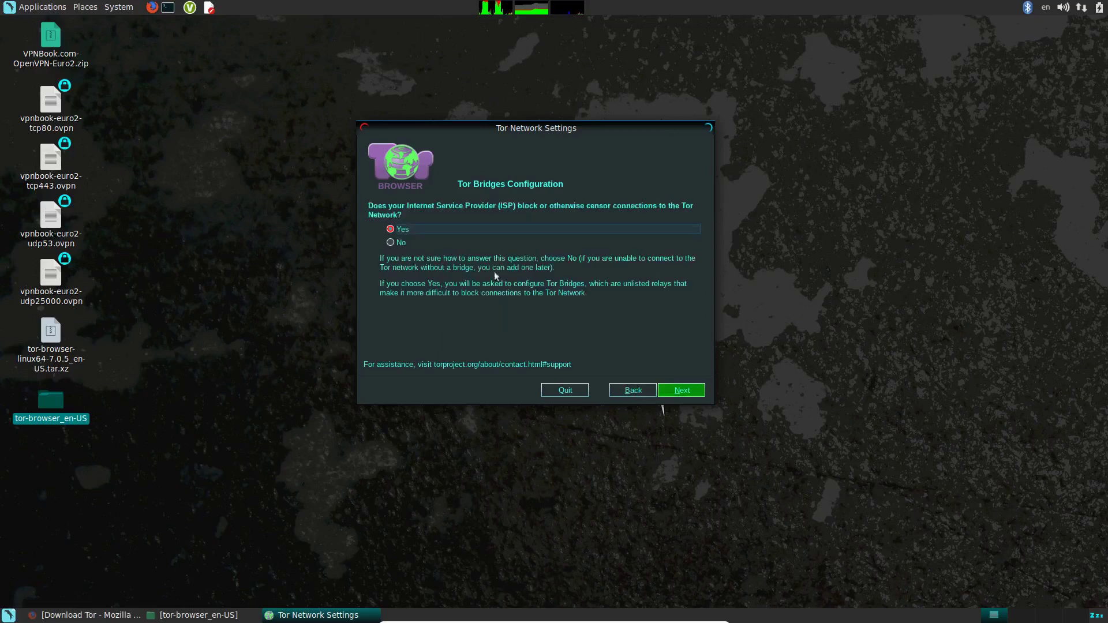
- Answer No to ISP censorship, configure an HTTP / HTTPS local proxy with its details, and connect to the Tor network
{"action": "left_click", "coordinate": [398, 241]}
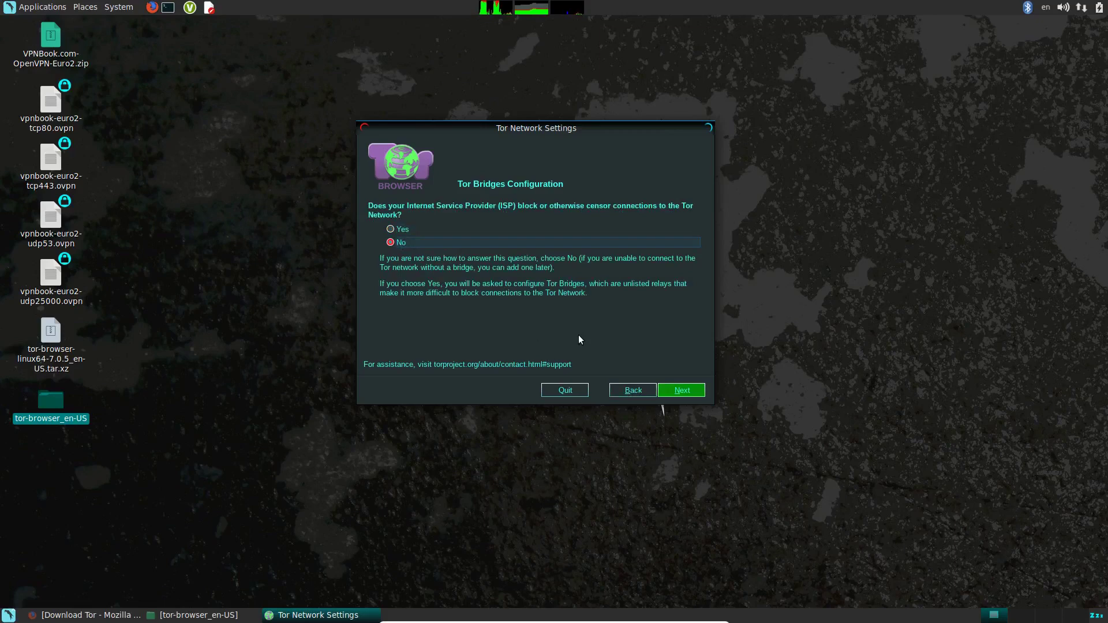
{"action": "left_click", "coordinate": [679, 392]}
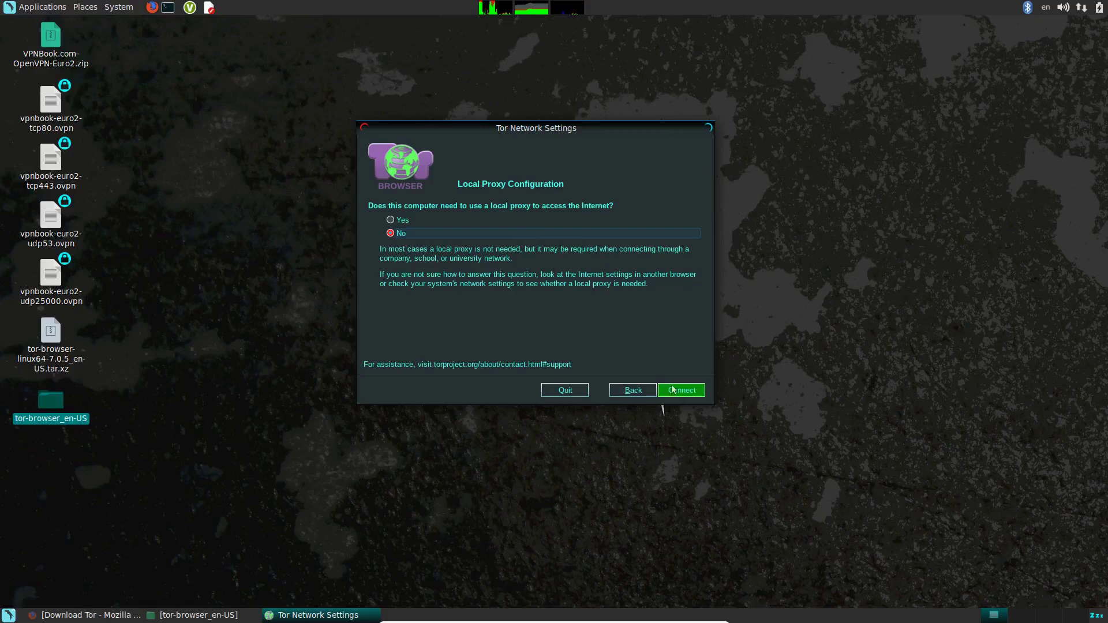
{"action": "left_click", "coordinate": [397, 220]}
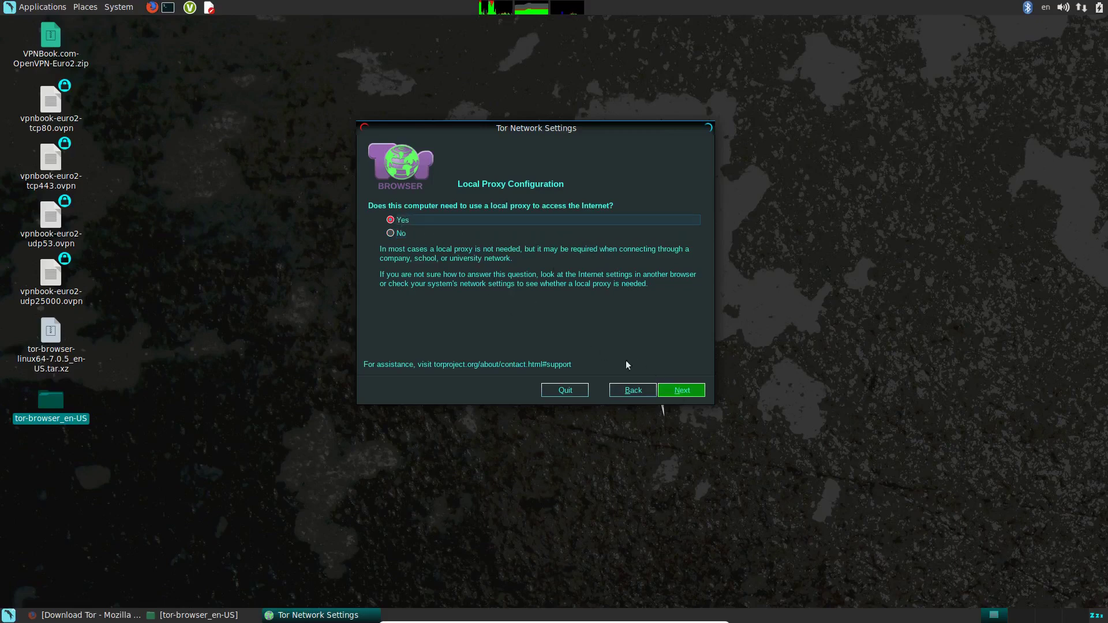
{"action": "left_click", "coordinate": [673, 389]}
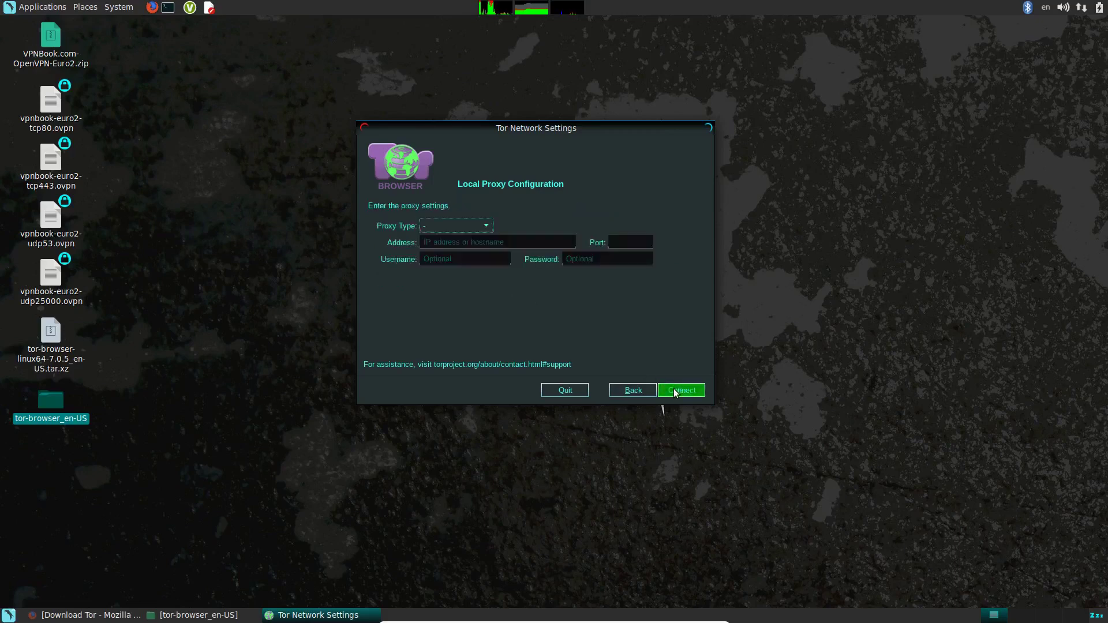
{"action": "left_click", "coordinate": [486, 227]}
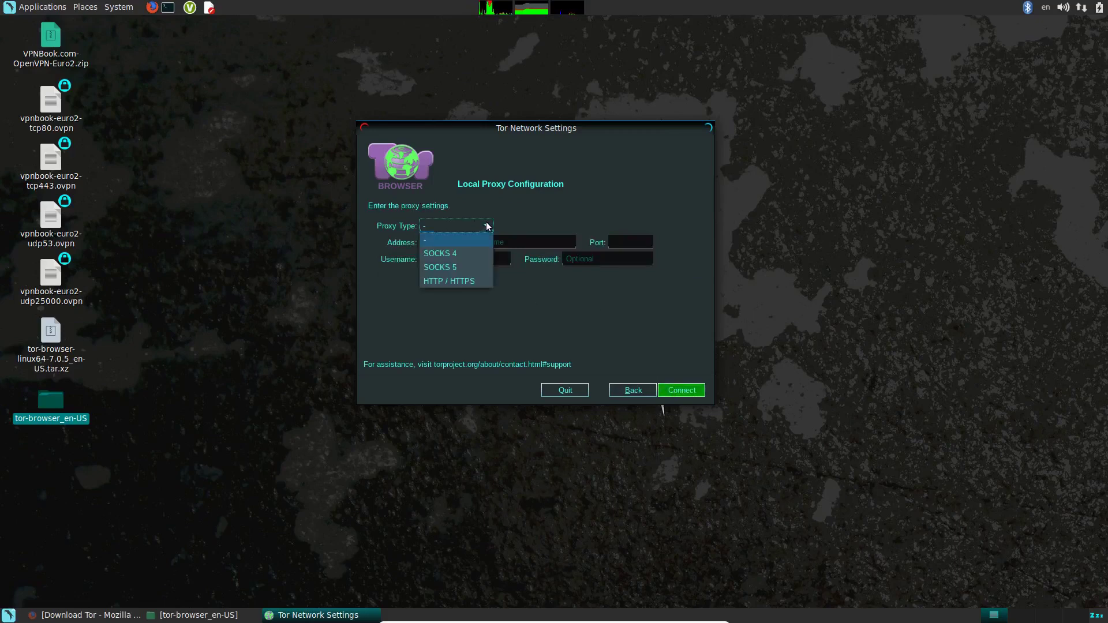
{"action": "left_click", "coordinate": [456, 282]}
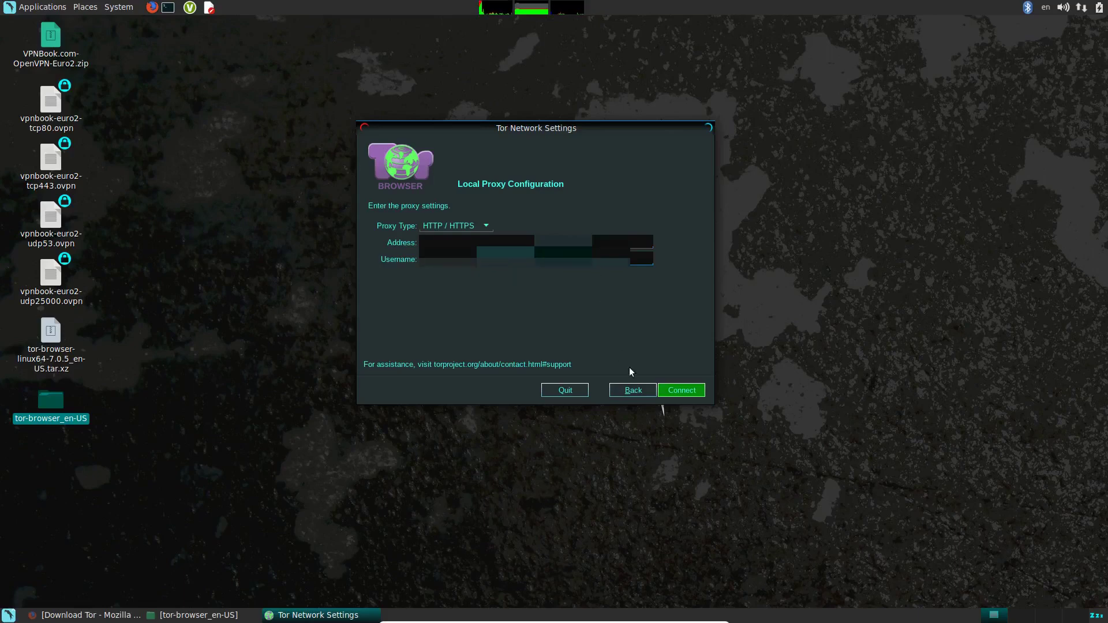
{"action": "left_click", "coordinate": [682, 391]}
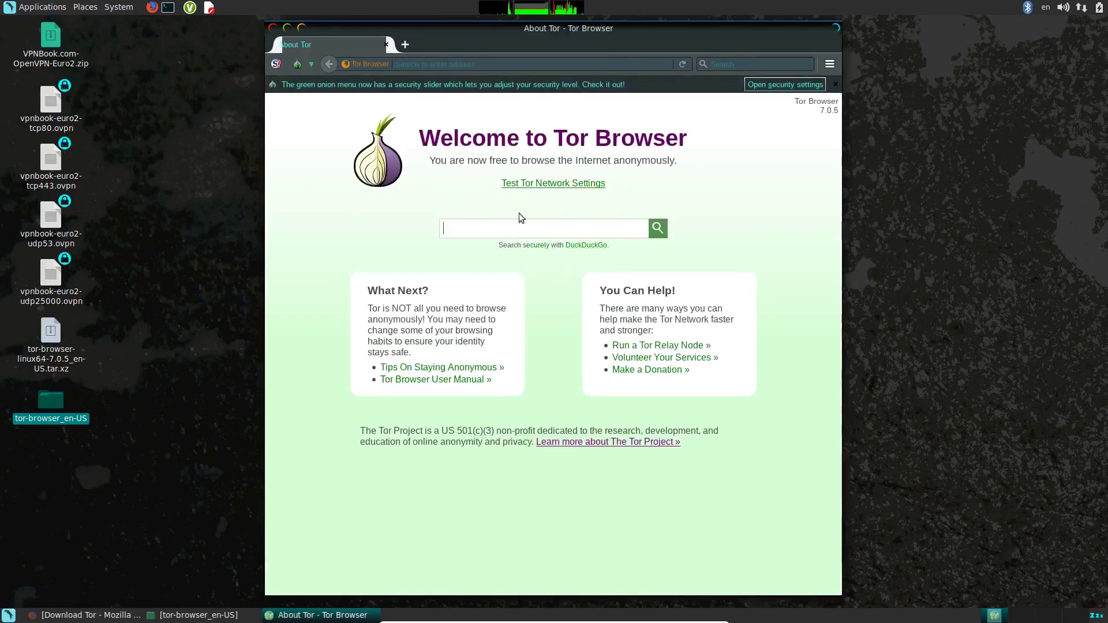
- Test the Tor network settings from the welcome page and copy the IP address shown on the check page
{"action": "left_click", "coordinate": [542, 185]}
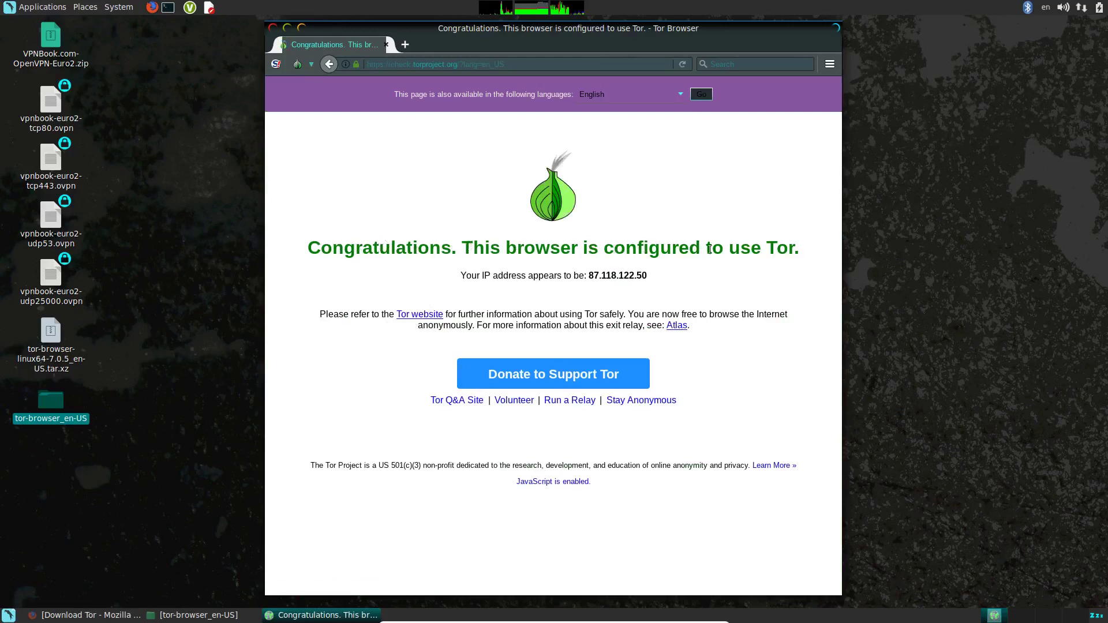
{"action": "left_click_drag", "start_coordinate": [589, 277], "coordinate": [647, 276]}
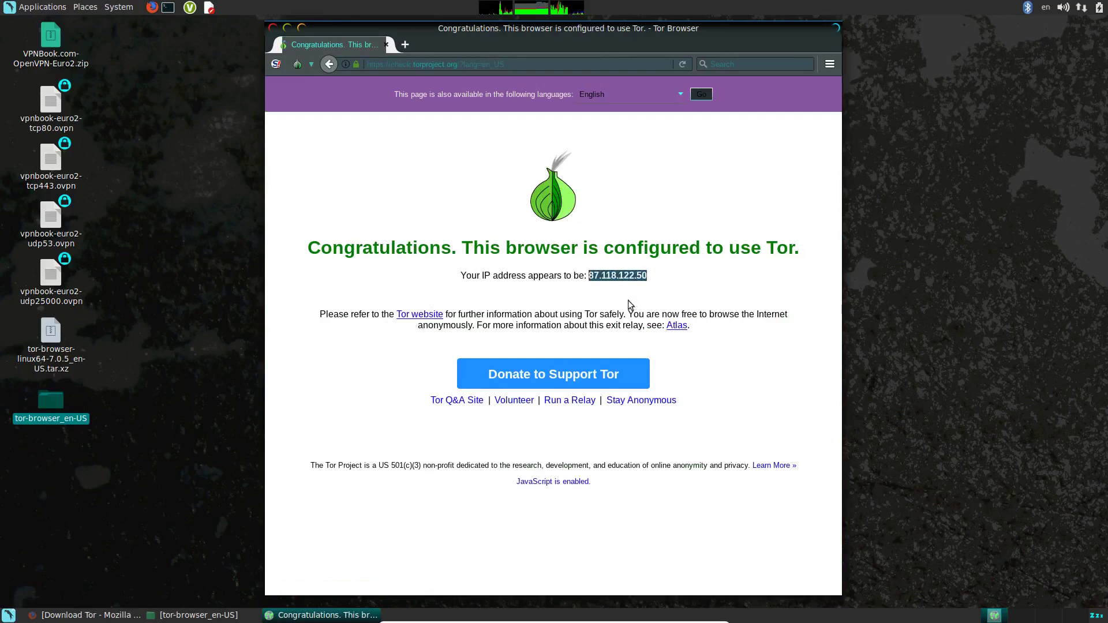
{"action": "right_click", "coordinate": [619, 277]}
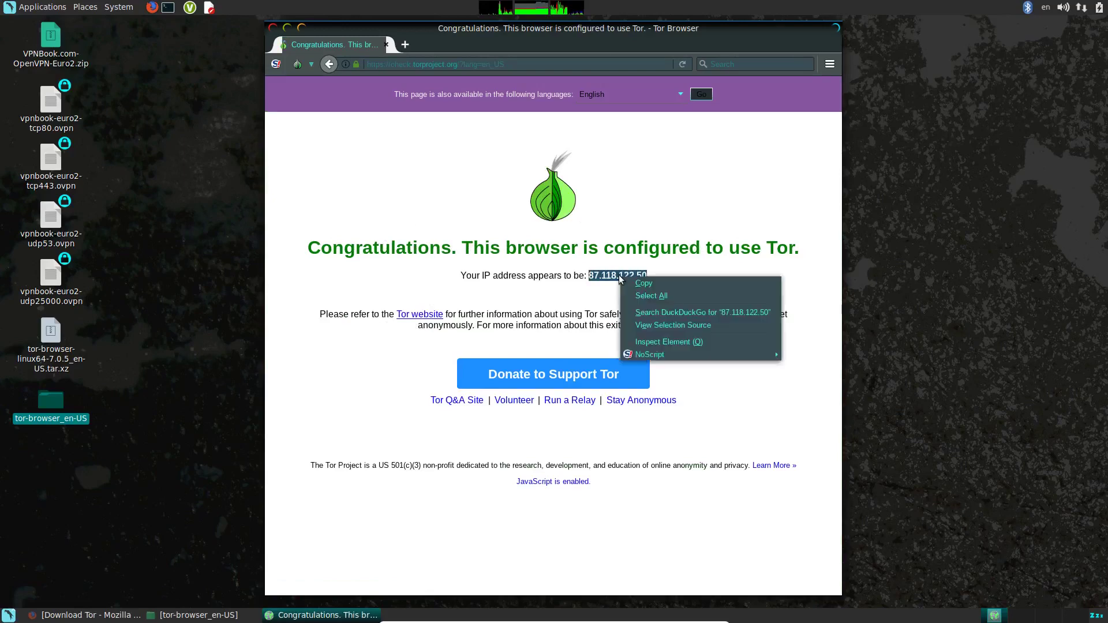
{"action": "left_click", "coordinate": [631, 283]}
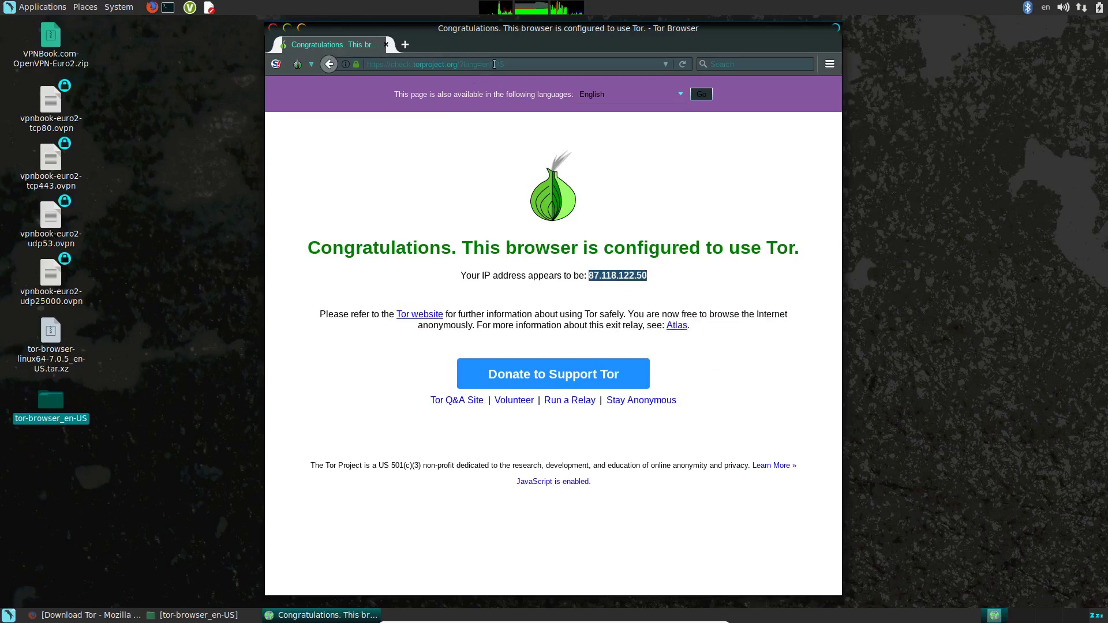
- Load duckduckgo.com in a new tab
{"action": "left_click", "coordinate": [405, 46]}
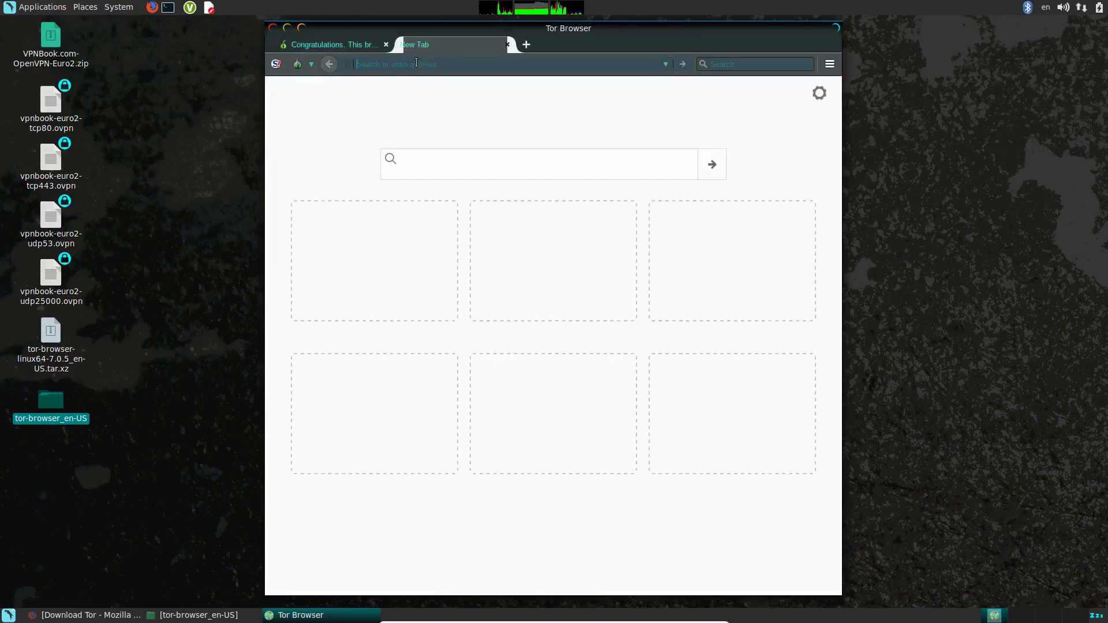
{"action": "type", "text": "d"}
{"action": "key", "text": "Return"}
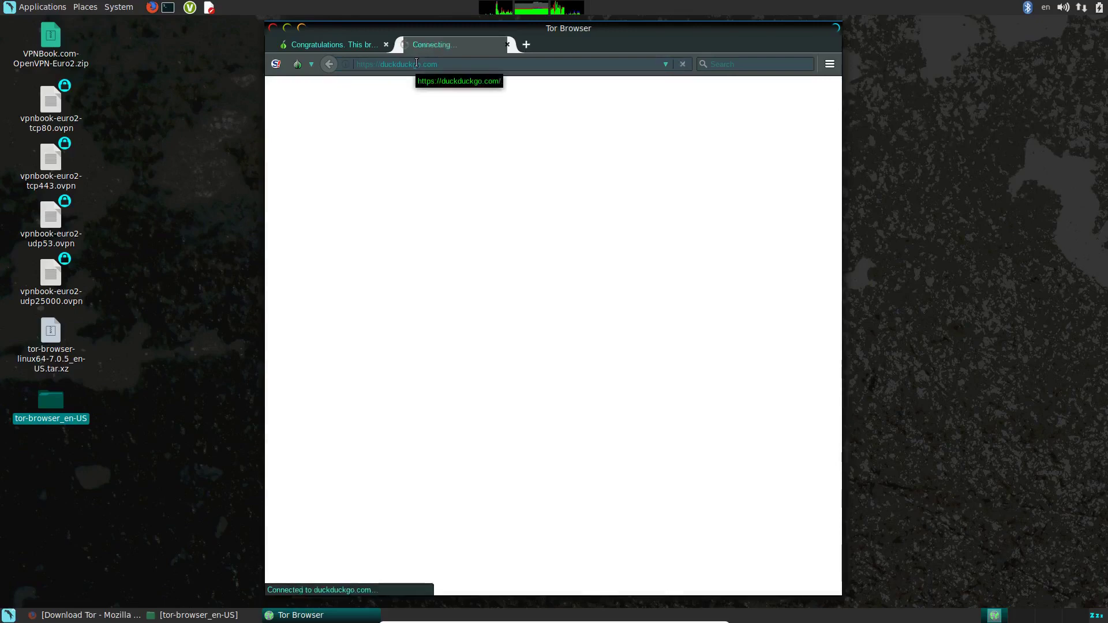
- View the Tor circuit for the DuckDuckGo page and compare the IP address in its search answer with the Tor check page
{"action": "left_click", "coordinate": [312, 65]}
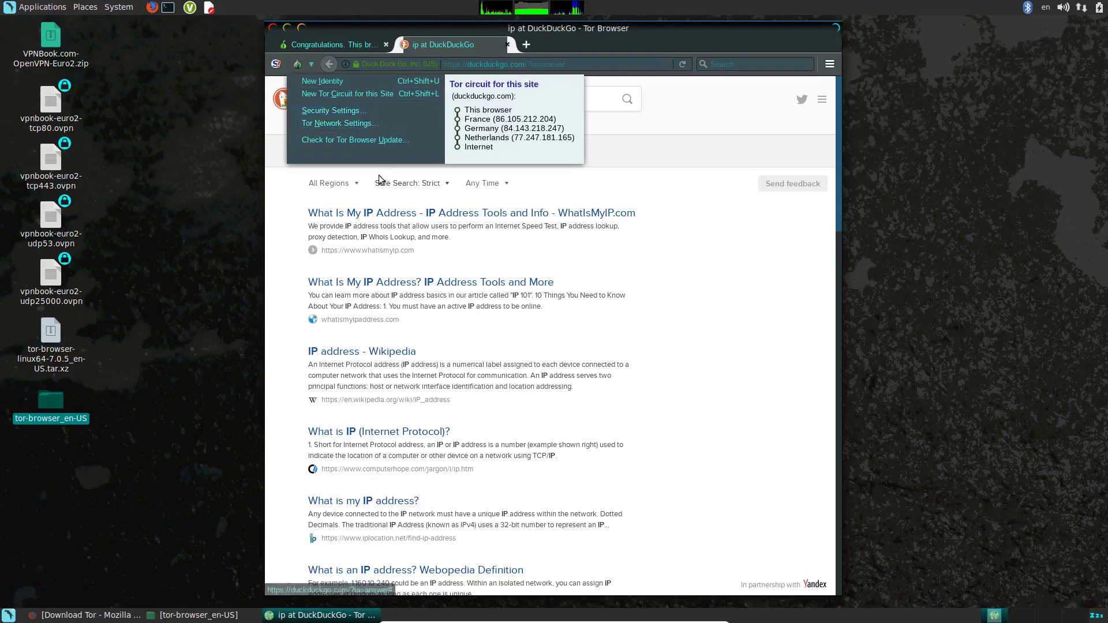
{"action": "left_click", "coordinate": [274, 214]}
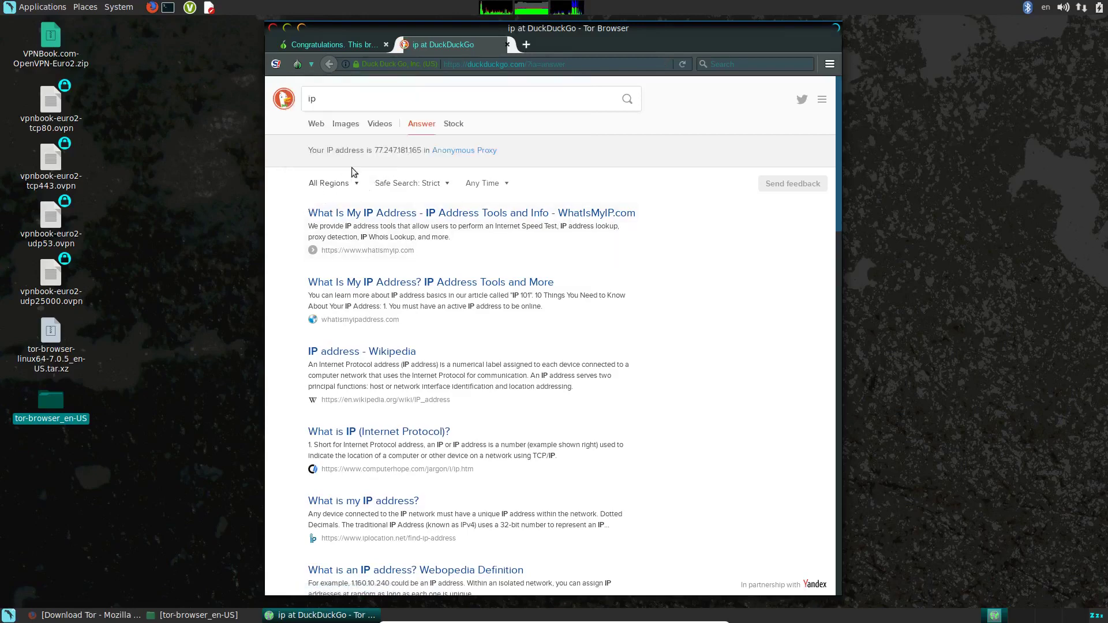
{"action": "left_click_drag", "start_coordinate": [375, 150], "coordinate": [421, 148]}
{"action": "left_click", "coordinate": [340, 46]}
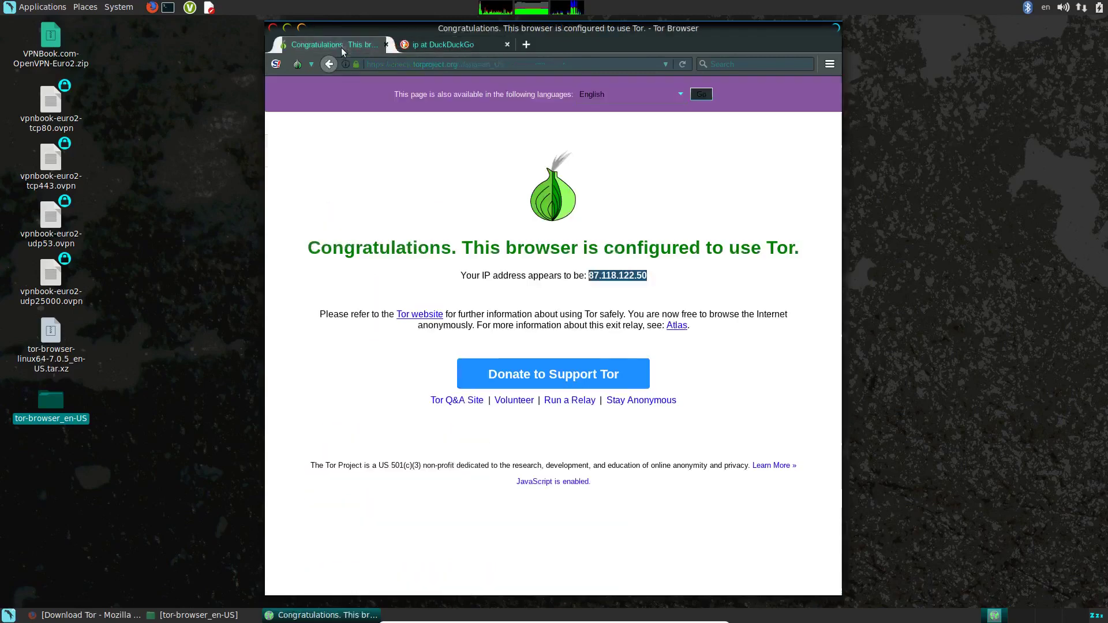
- Check the IP address on the Tor check page again and quit Tor Browser
{"action": "left_click", "coordinate": [601, 275]}
{"action": "left_click_drag", "start_coordinate": [594, 276], "coordinate": [648, 276]}
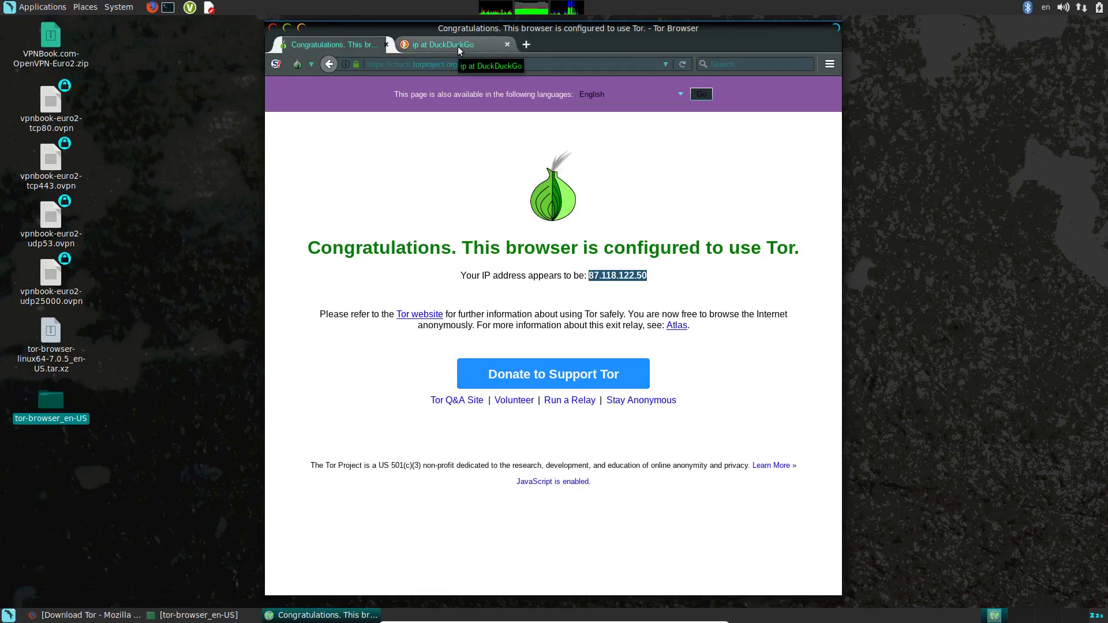
{"action": "key", "text": "ctrl+q"}
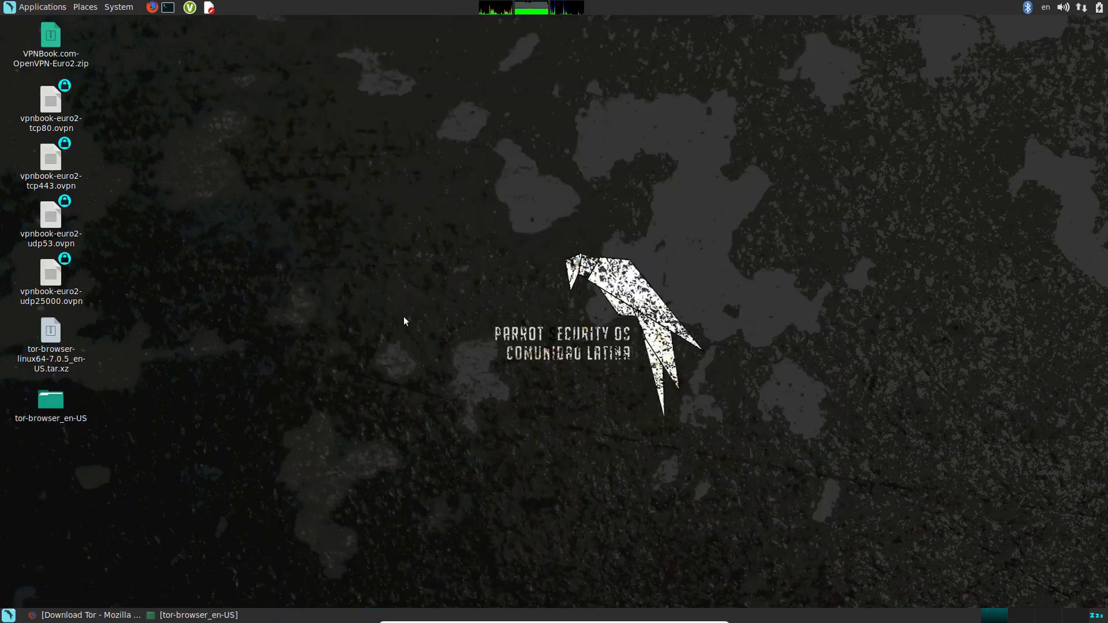
- Open a terminal, switch to the root user with sudo su and the account password, and clear the screen
{"action": "left_click", "coordinate": [168, 7]}
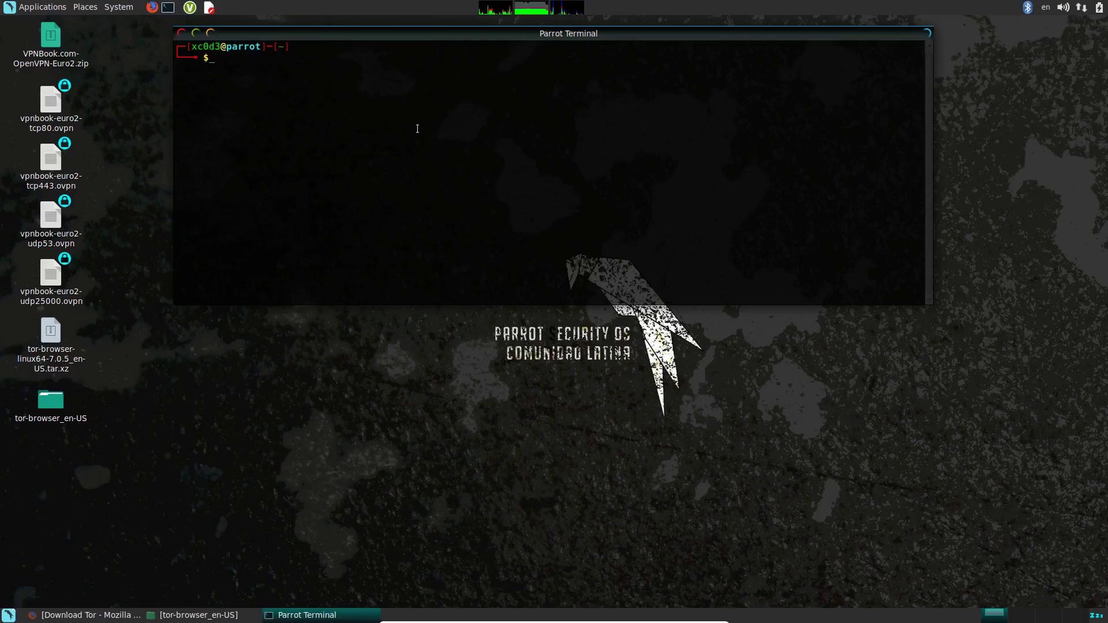
{"action": "type", "text": "sudo su"}
{"action": "key", "text": "Return"}
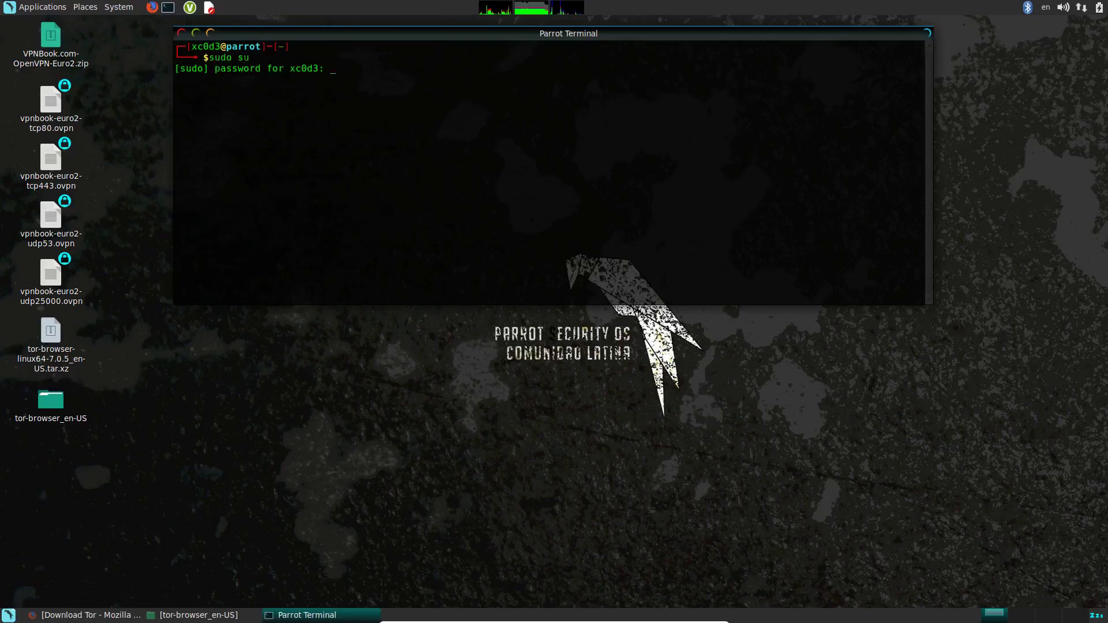
{"action": "key", "text": "Return"}
{"action": "key", "text": "ctrl+l"}
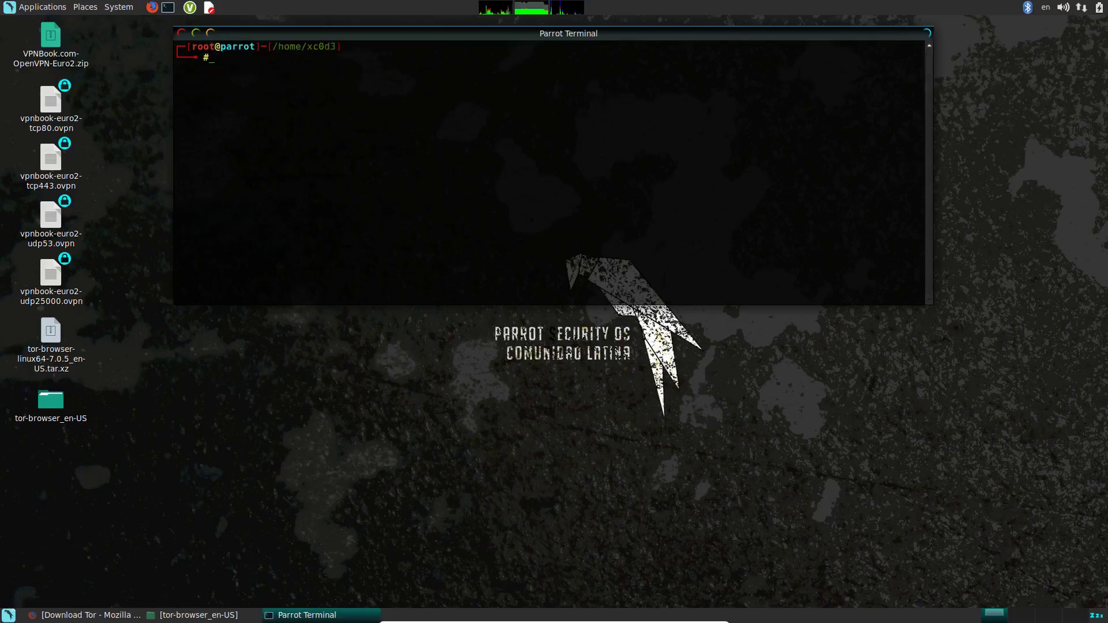
- Open /etc/tor/torrc in nano and look through the Anon Surf options among the installed applications
{"action": "type", "text": "nano /etc/tor/torrc"}
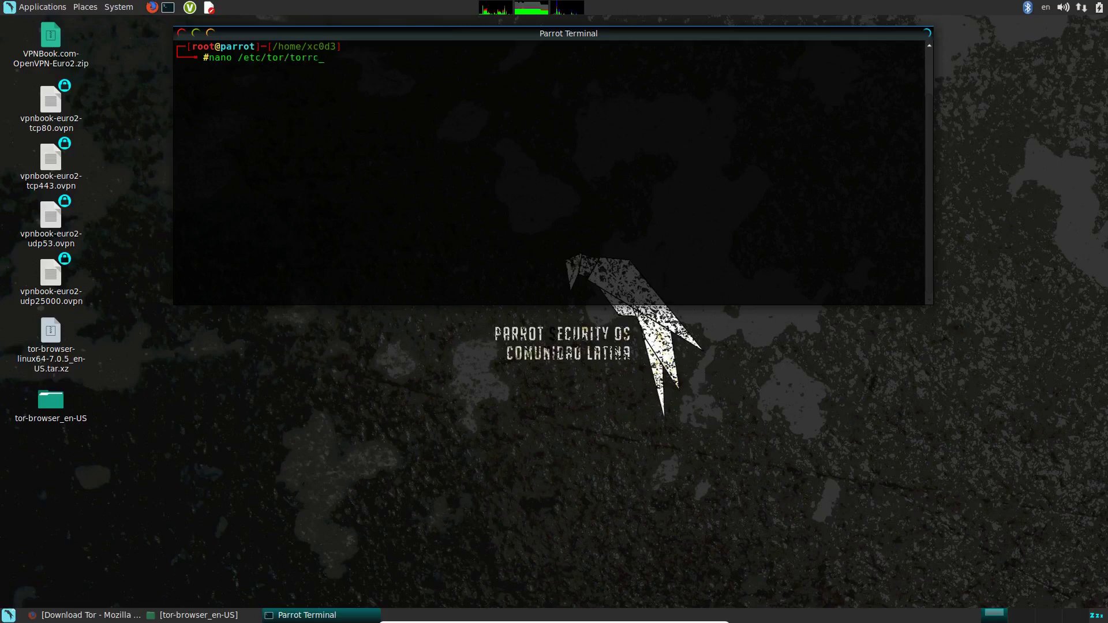
{"action": "key", "text": "Return"}
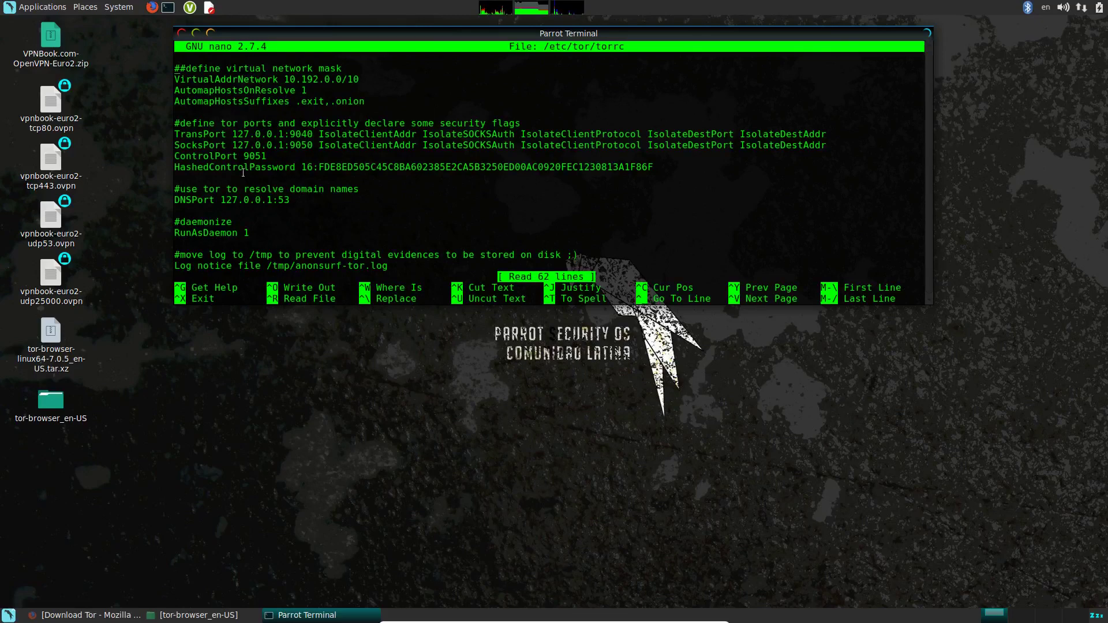
{"action": "left_click", "coordinate": [25, 11]}
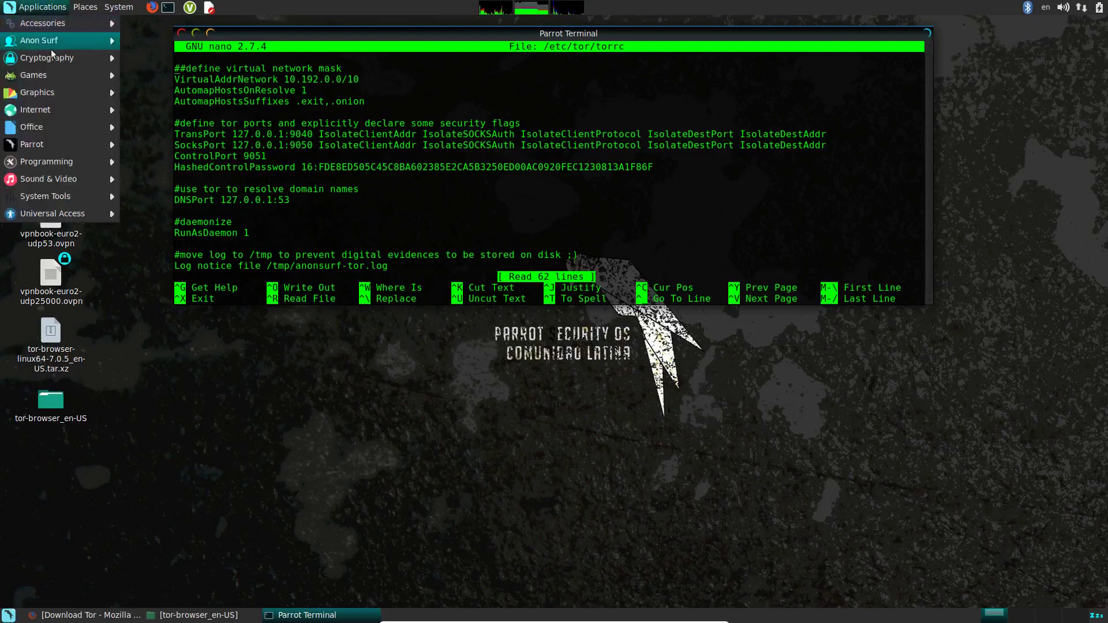
{"action": "mouse_move", "coordinate": [68, 45]}
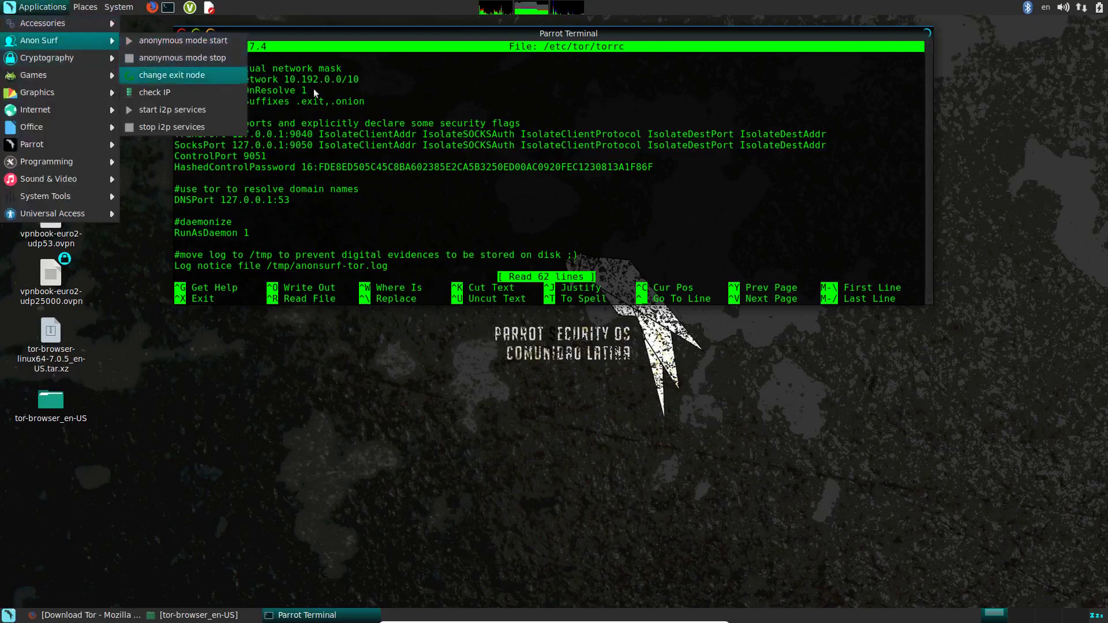
{"action": "left_click", "coordinate": [398, 199]}
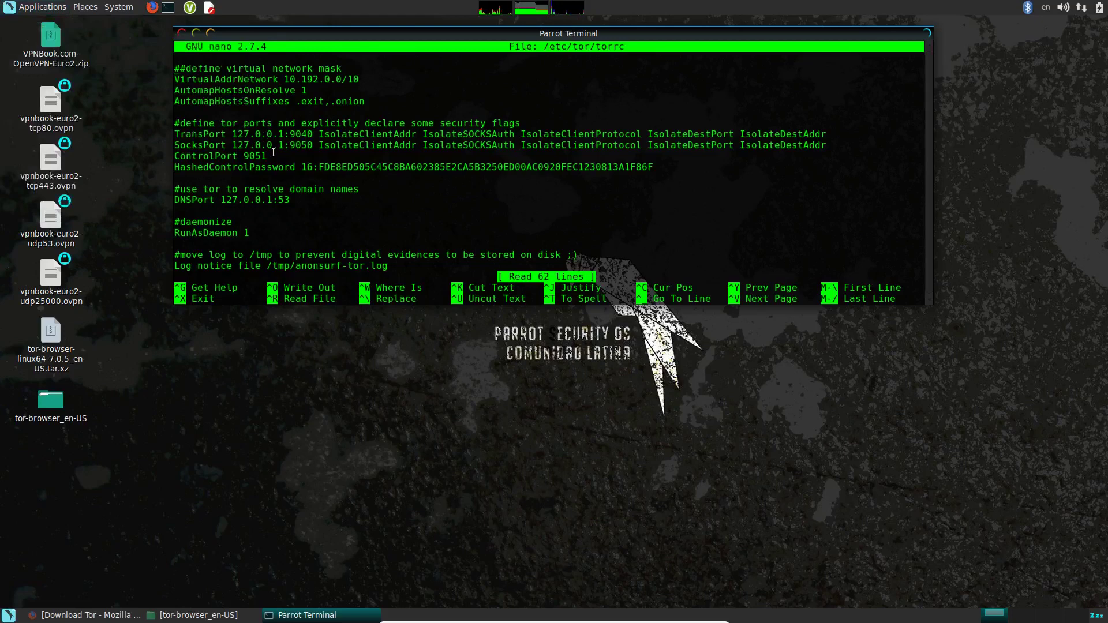
- Examine the Proxy config section at the end of /etc/tor/torrc and exit nano
{"action": "scroll", "coordinate": [274, 153], "scroll_direction": "down", "scroll_amount": 7}
{"action": "scroll", "coordinate": [272, 152], "scroll_direction": "down", "scroll_amount": 7}
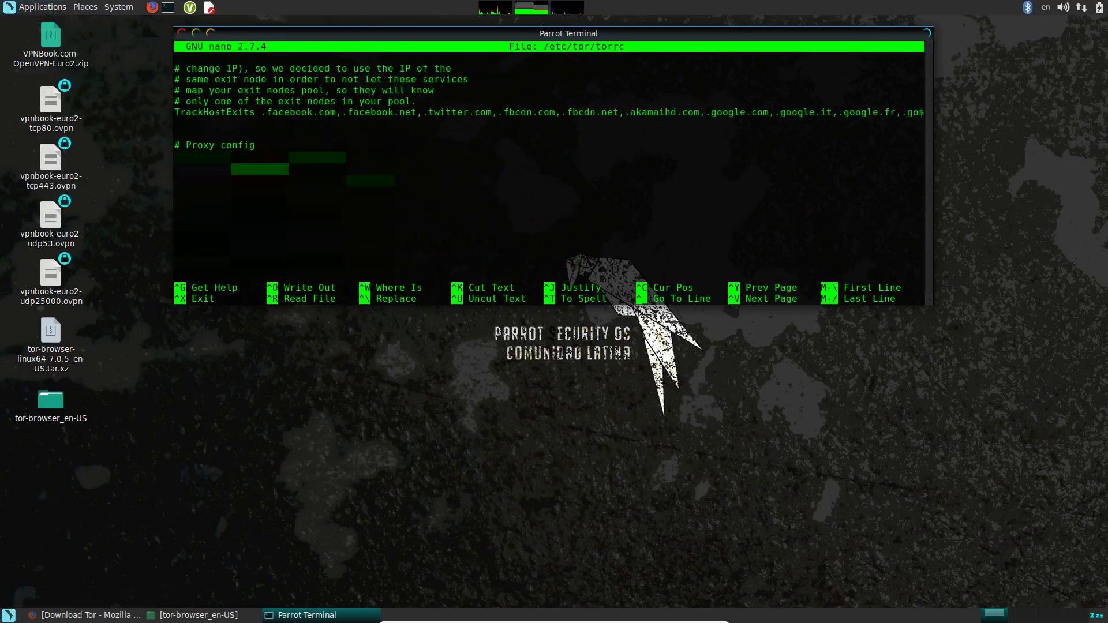
{"action": "left_click_drag", "start_coordinate": [346, 180], "coordinate": [176, 148]}
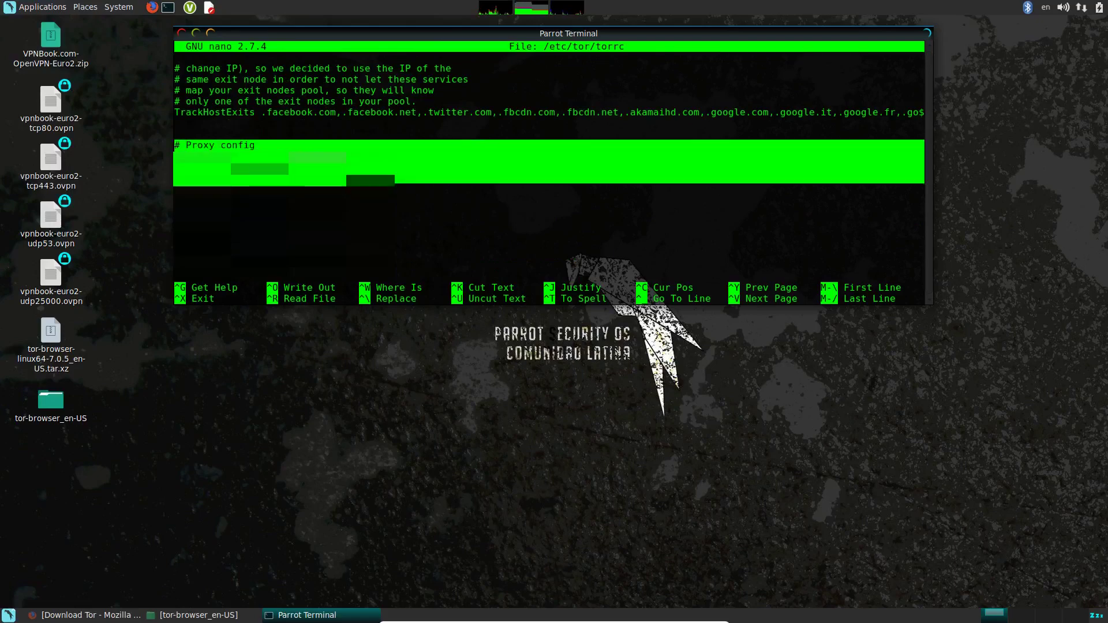
{"action": "left_click", "coordinate": [176, 148]}
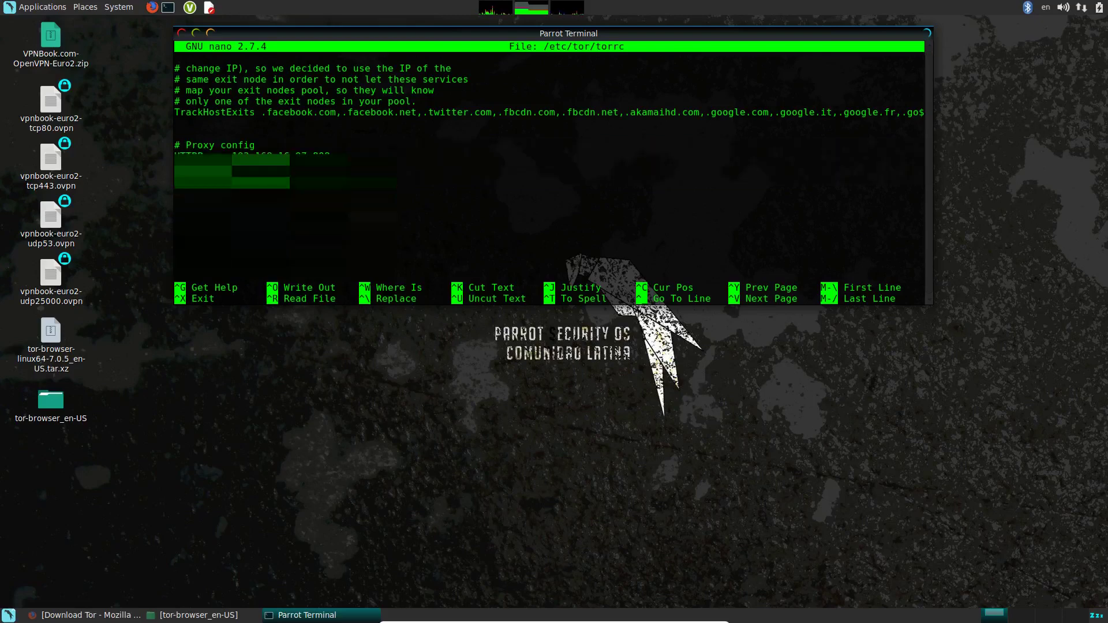
{"action": "key", "text": "ctrl+x"}
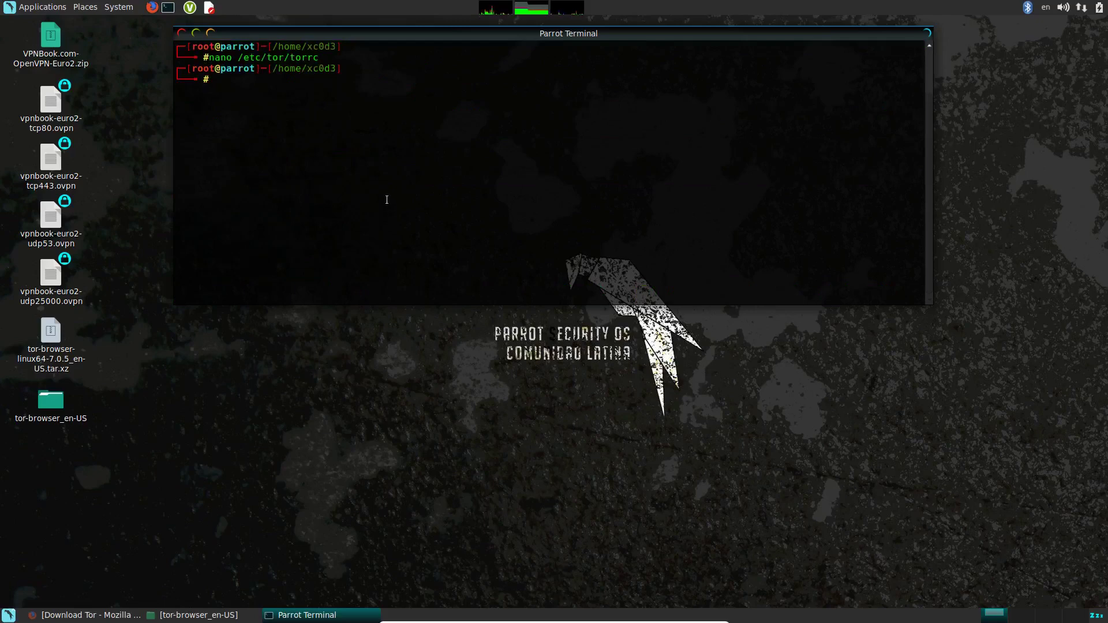
- Start the tor service with systemctl start tor and check it with systemctl status tor
{"action": "type", "text": "systemctl start tor"}
{"action": "key", "text": "Return"}
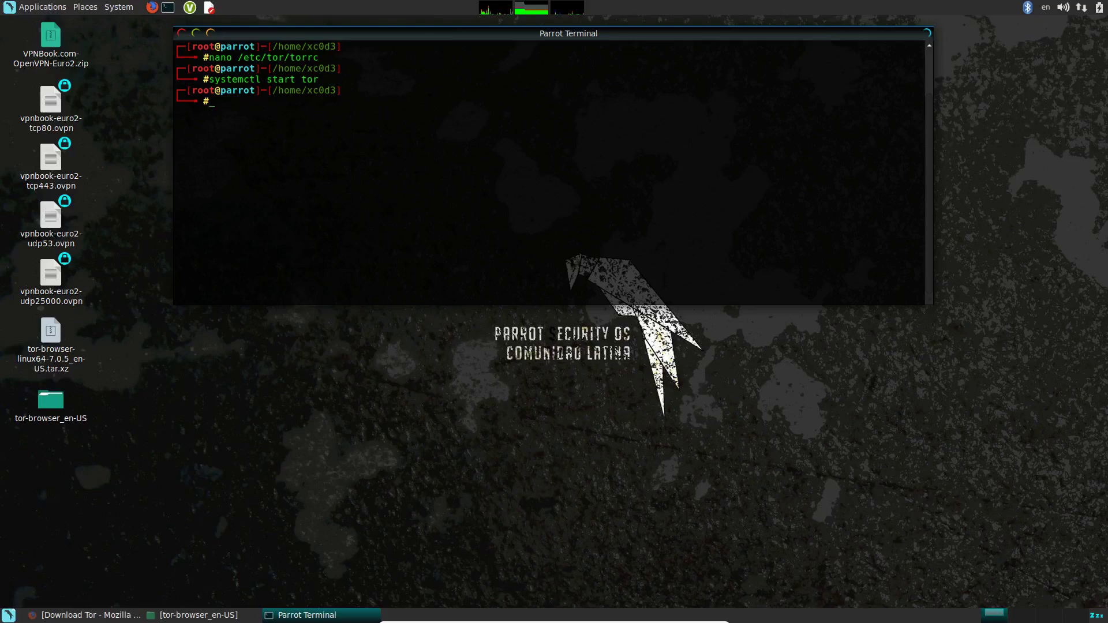
{"action": "type", "text": "systemctl status tor"}
{"action": "key", "text": "Return"}
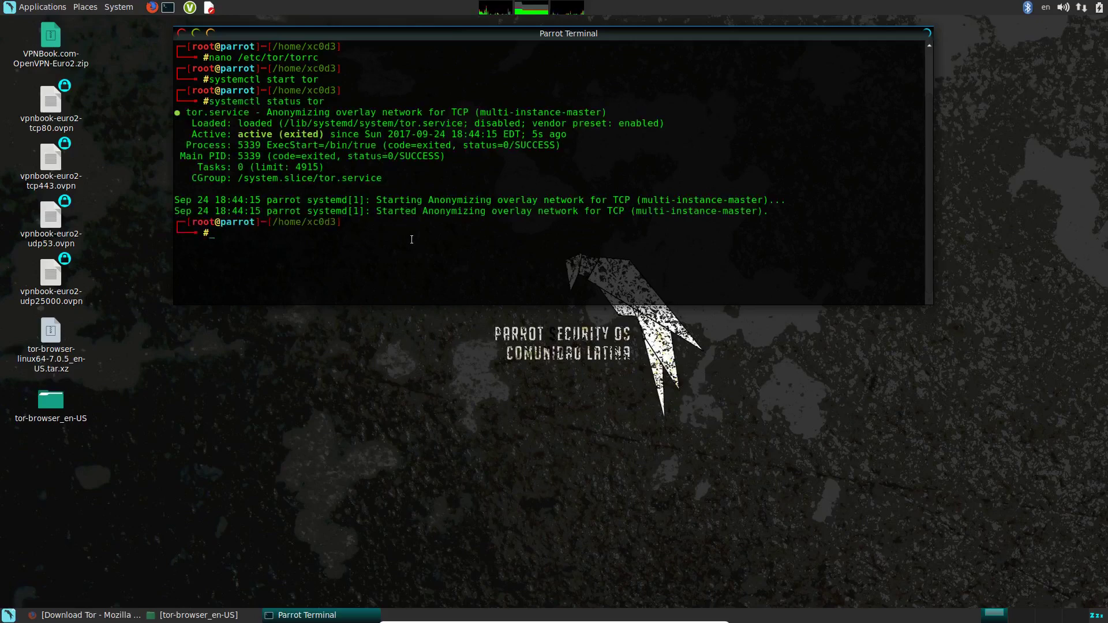
- Minimise the terminal, switch to Firefox, and open the connection settings in its advanced network preferences
{"action": "left_click", "coordinate": [211, 33]}
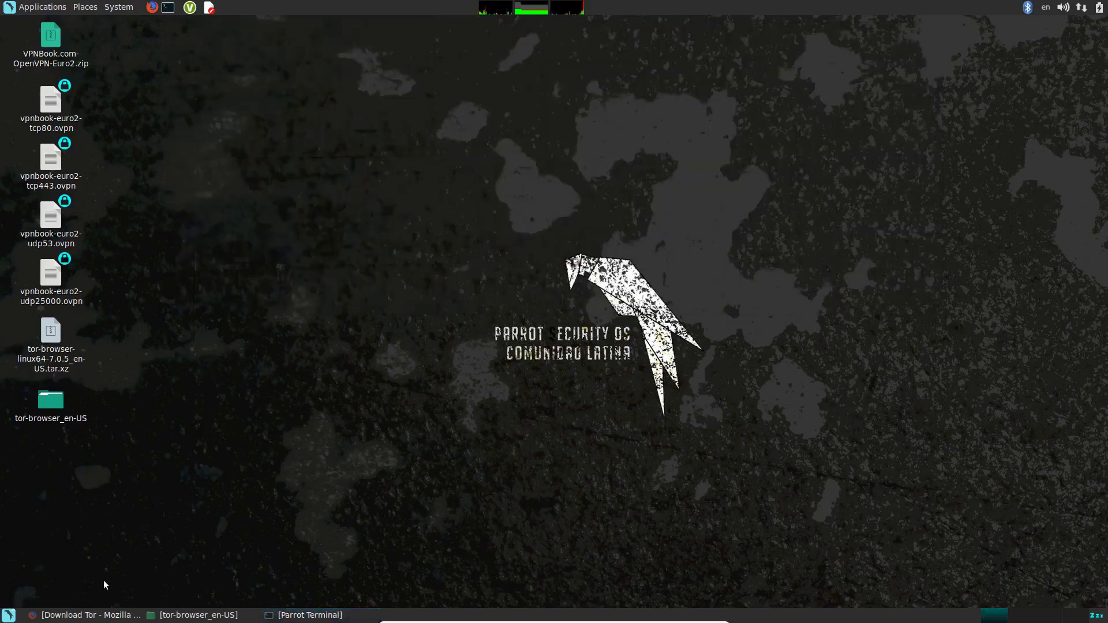
{"action": "left_click", "coordinate": [88, 616]}
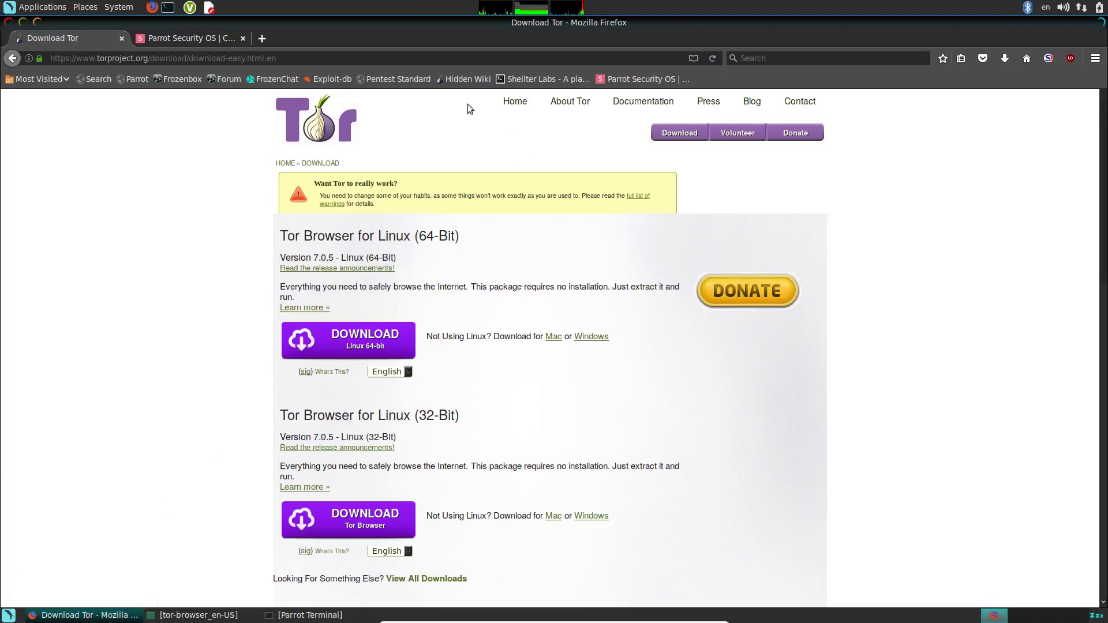
{"action": "left_click", "coordinate": [1096, 58]}
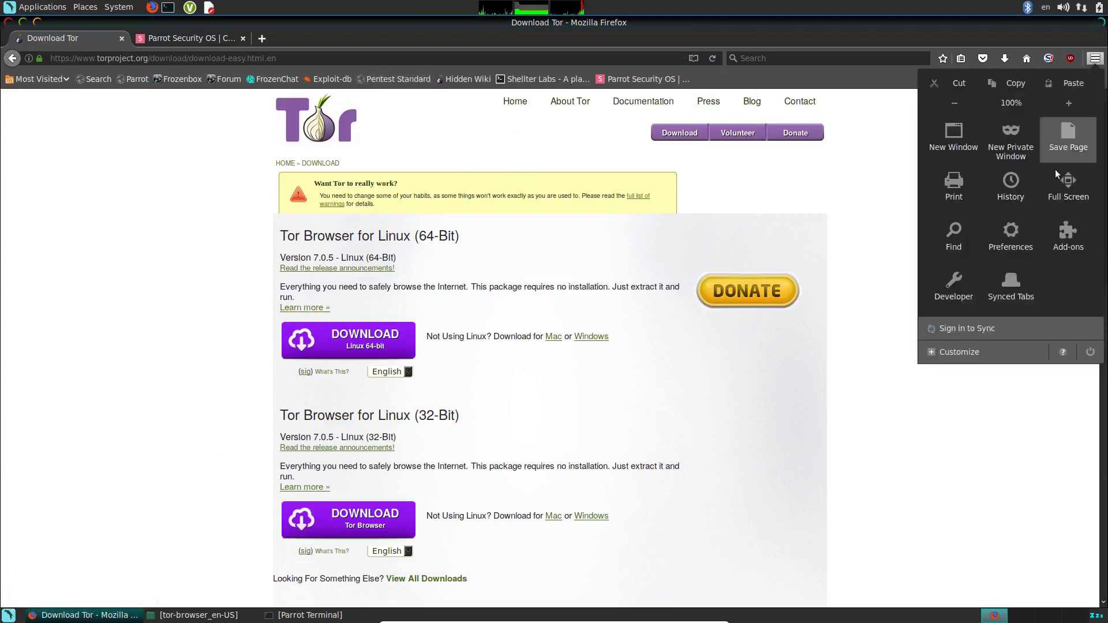
{"action": "left_click", "coordinate": [1005, 243]}
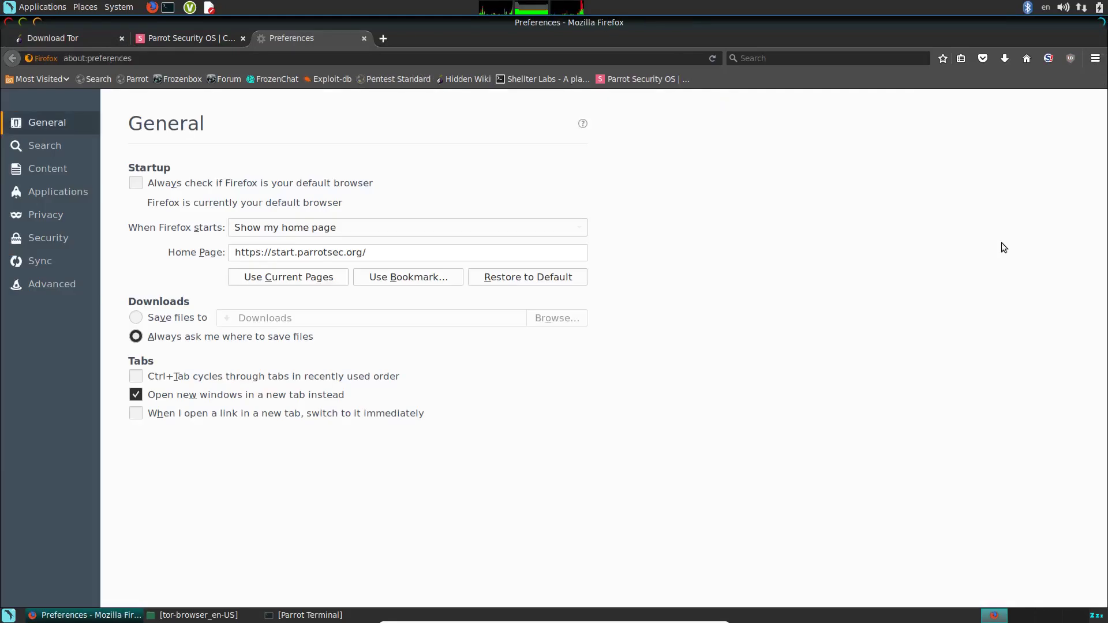
{"action": "left_click", "coordinate": [50, 285]}
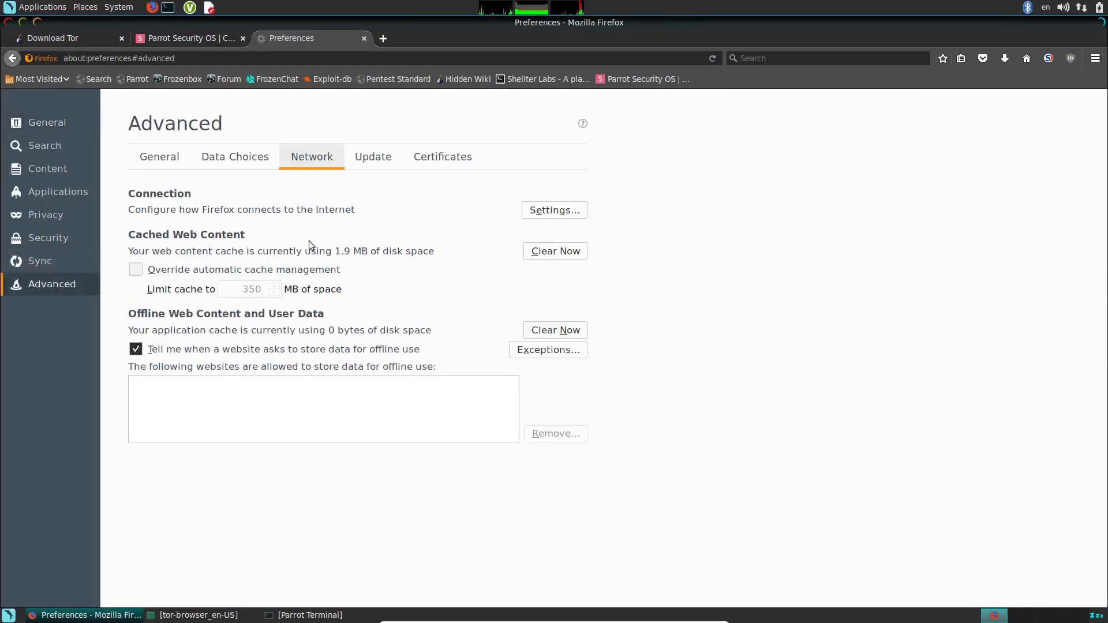
{"action": "left_click", "coordinate": [548, 213]}
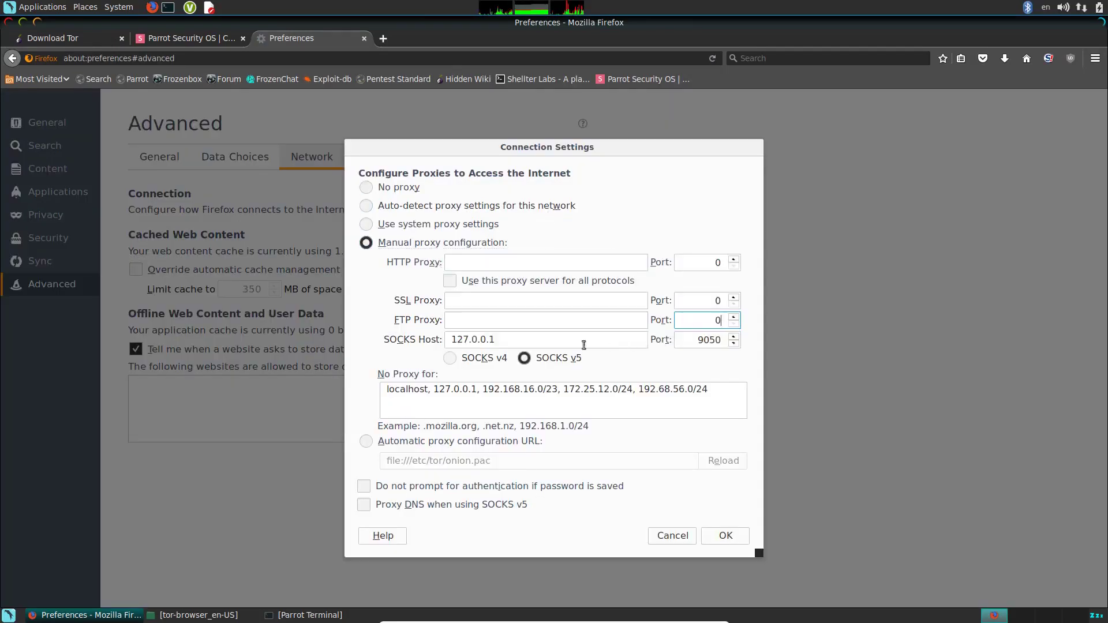
- Check that the manual proxy uses SOCKS v5 host 127.0.0.1 and port 9050, accept the settings, and close the preferences
{"action": "left_click_drag", "start_coordinate": [502, 339], "coordinate": [446, 339]}
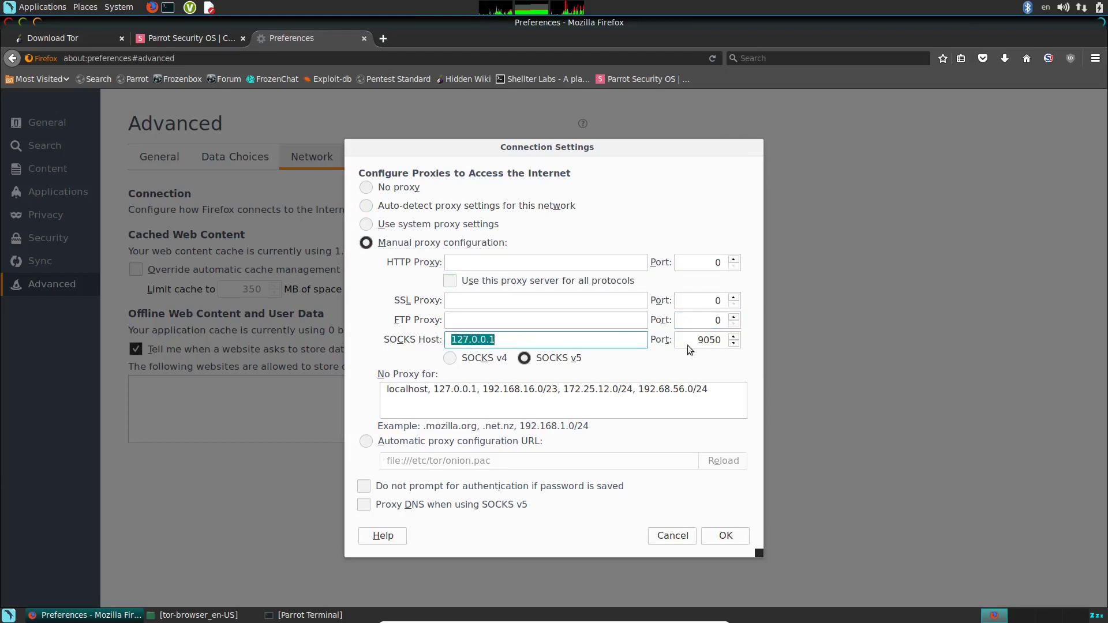
{"action": "left_click_drag", "start_coordinate": [693, 340], "coordinate": [740, 348]}
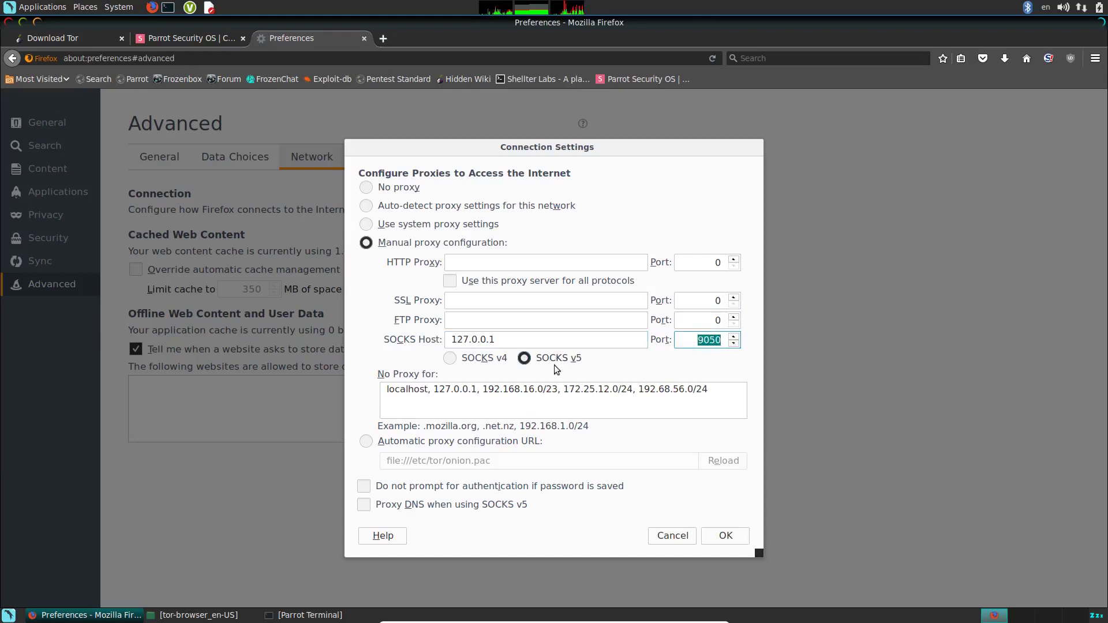
{"action": "left_click", "coordinate": [726, 536]}
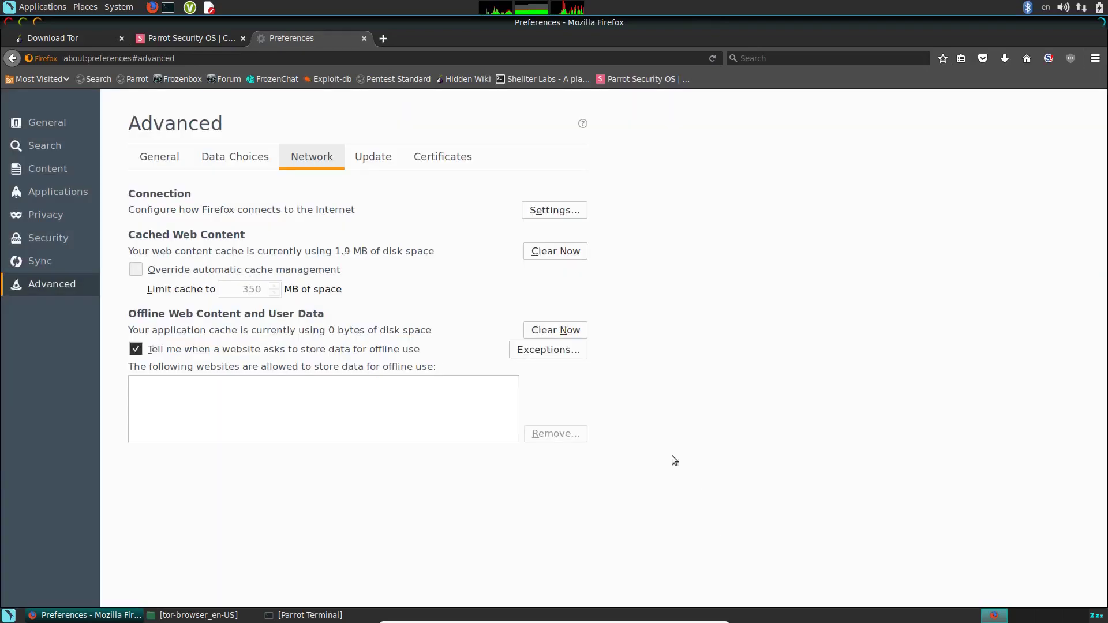
{"action": "left_click", "coordinate": [365, 38]}
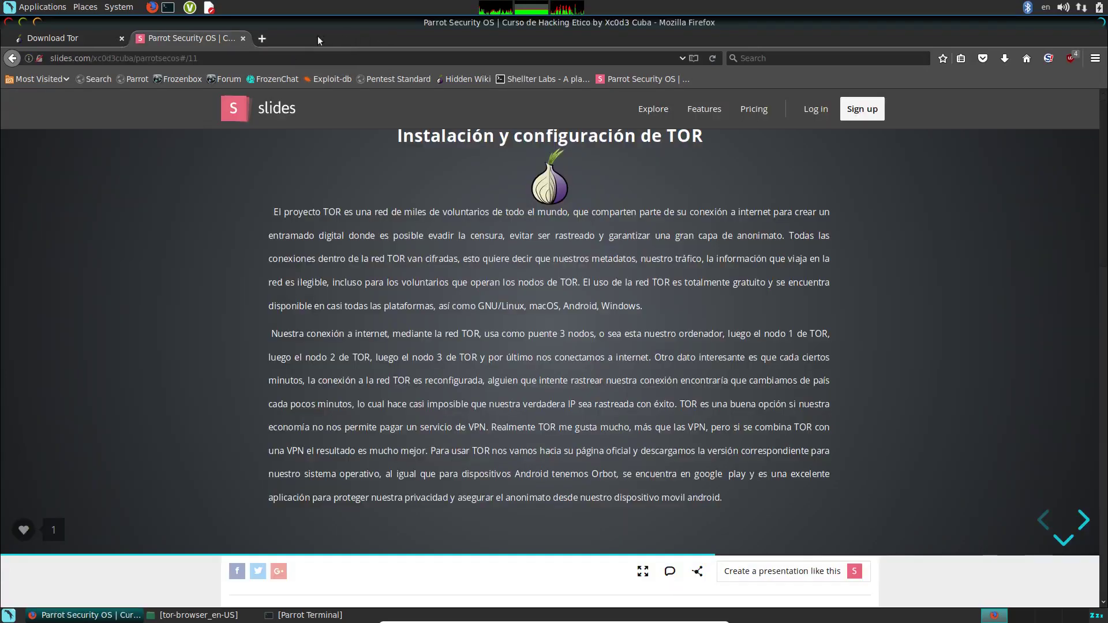
- Load check.torproject.org in a new tab and examine the reported IP address and the notice about Tor Browser
{"action": "left_click", "coordinate": [262, 38]}
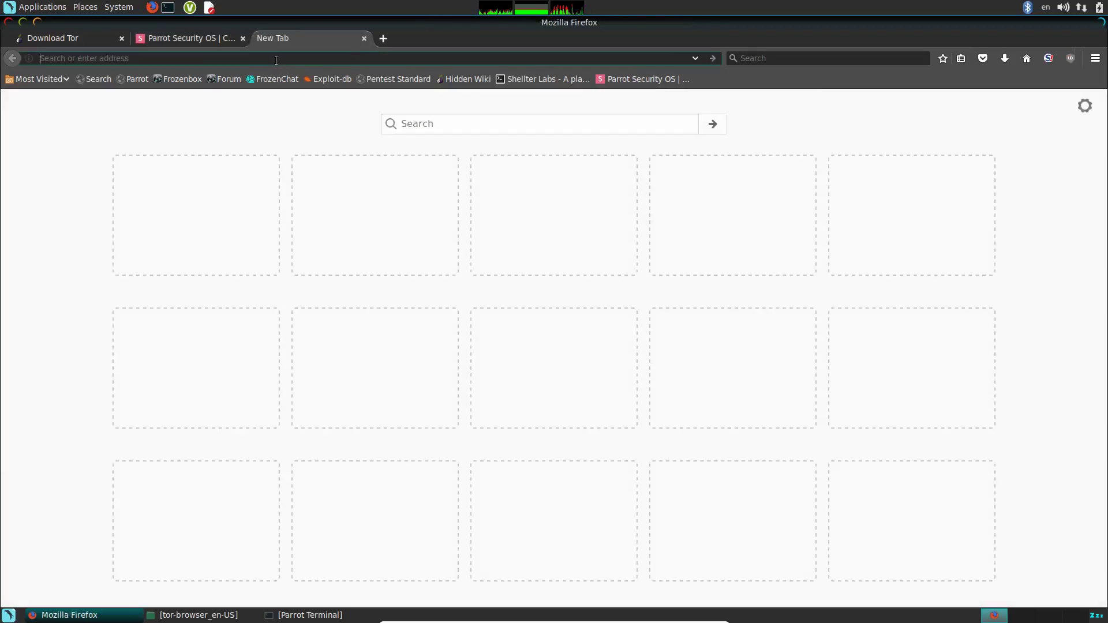
{"action": "type", "text": "check.torproject.org"}
{"action": "key", "text": "Return"}
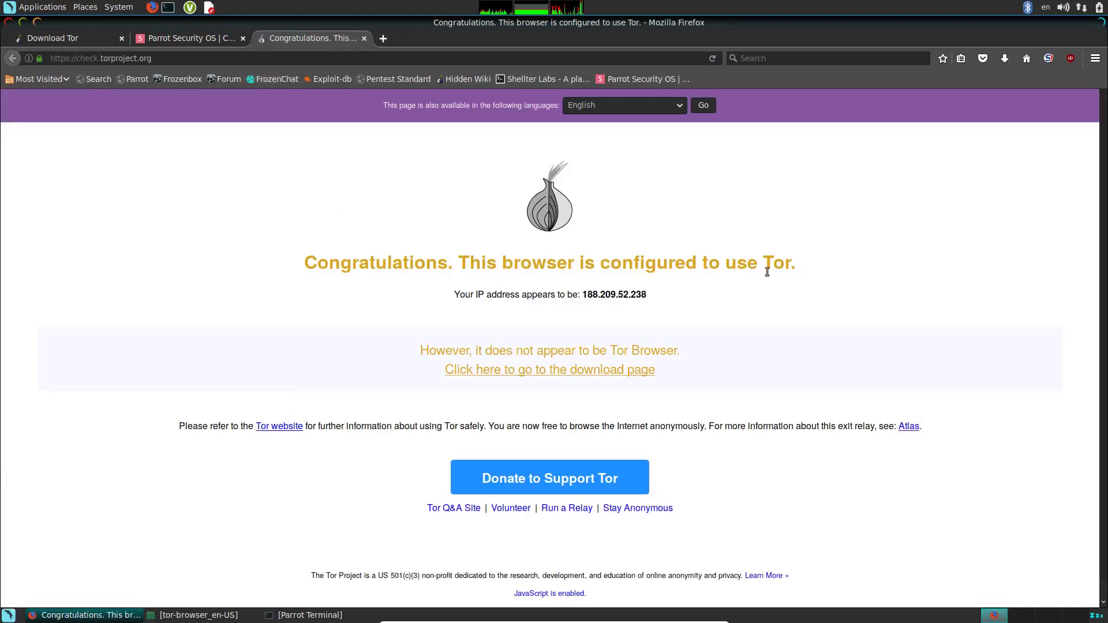
{"action": "left_click_drag", "start_coordinate": [583, 296], "coordinate": [649, 299]}
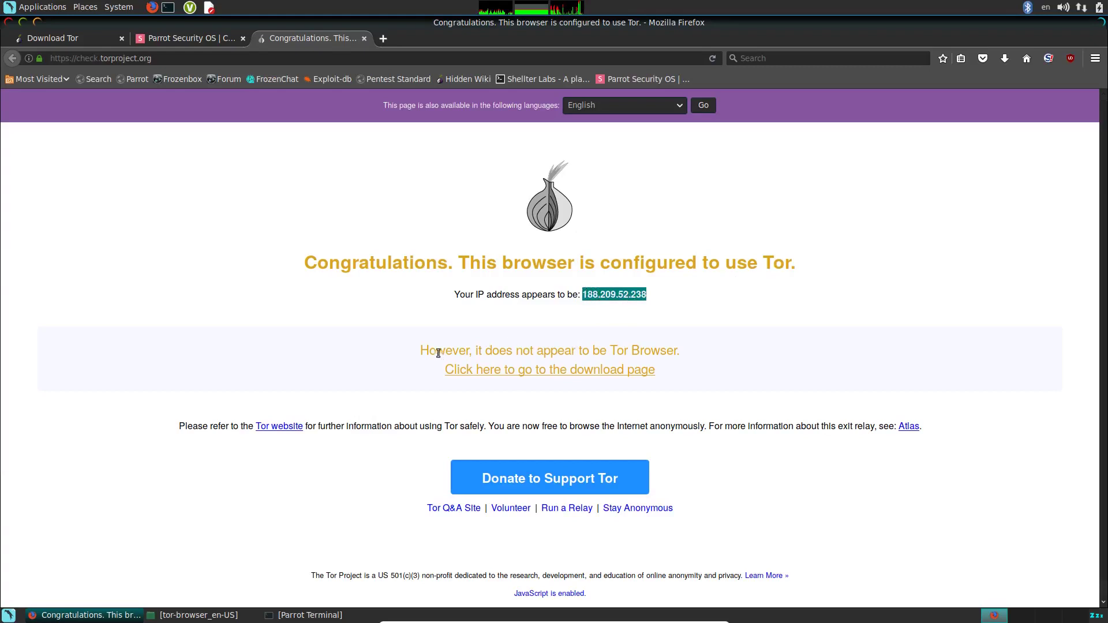
{"action": "left_click_drag", "start_coordinate": [422, 349], "coordinate": [687, 356]}
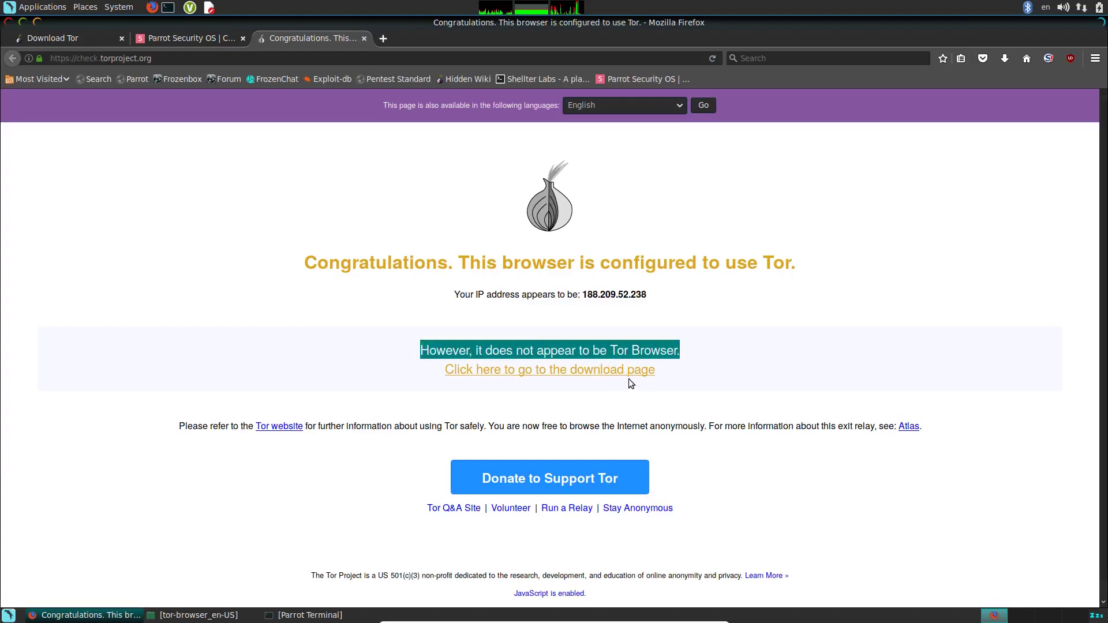
{"action": "scroll", "coordinate": [635, 381], "scroll_direction": "down", "scroll_amount": 1}
{"action": "scroll", "coordinate": [622, 374], "scroll_direction": "up", "scroll_amount": 1}
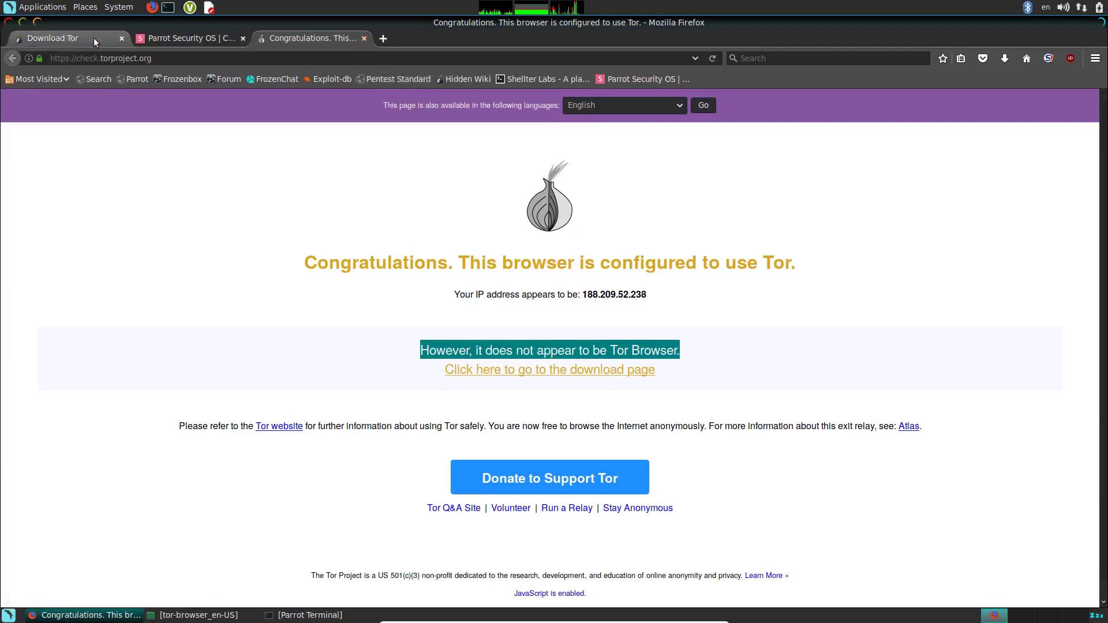
- Minimise Firefox, return to the terminal, clear it, and list Tor's network connections with netstat -tupan | grep tor
{"action": "left_click", "coordinate": [38, 22]}
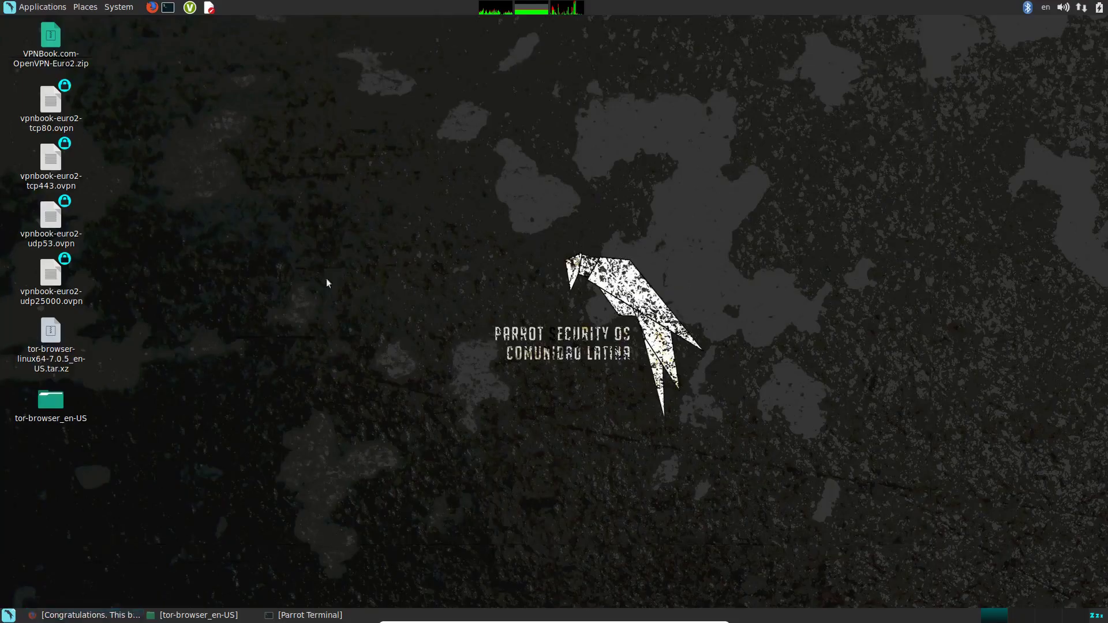
{"action": "left_click", "coordinate": [306, 615]}
{"action": "key", "text": "ctrl+l"}
{"action": "type", "text": "ne"}
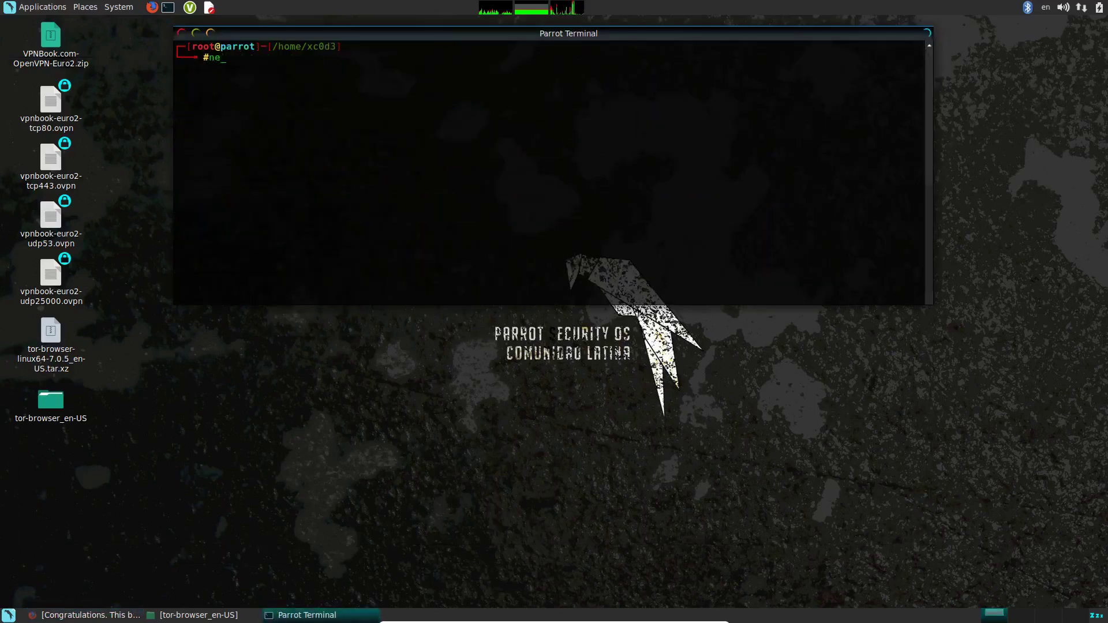
{"action": "type", "text": "tstat -tupan | grep tor"}
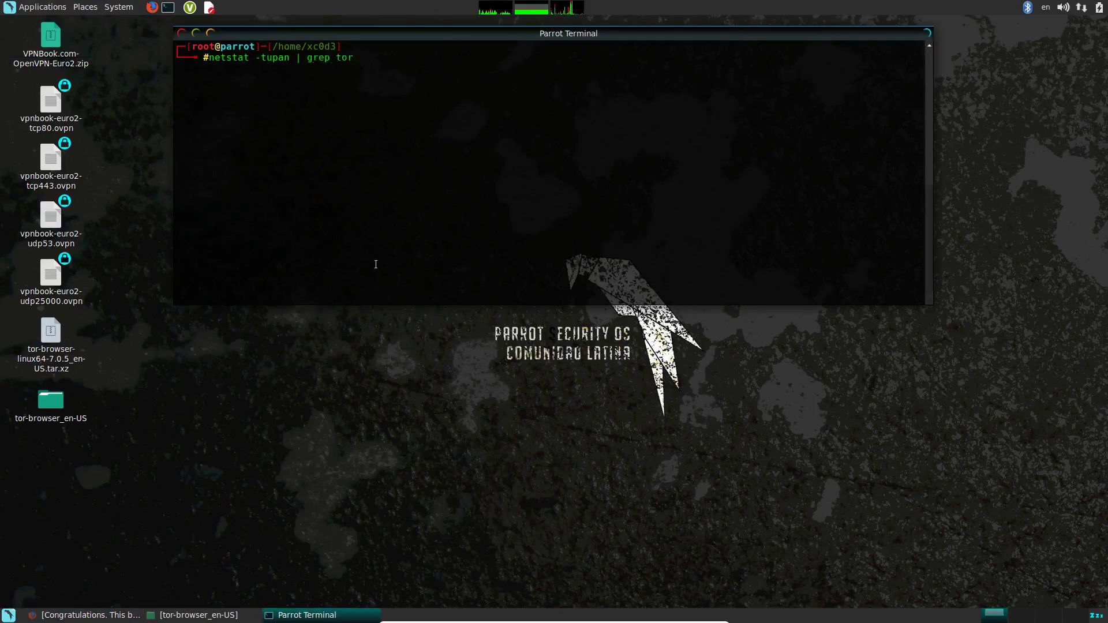
{"action": "key", "text": "Return"}
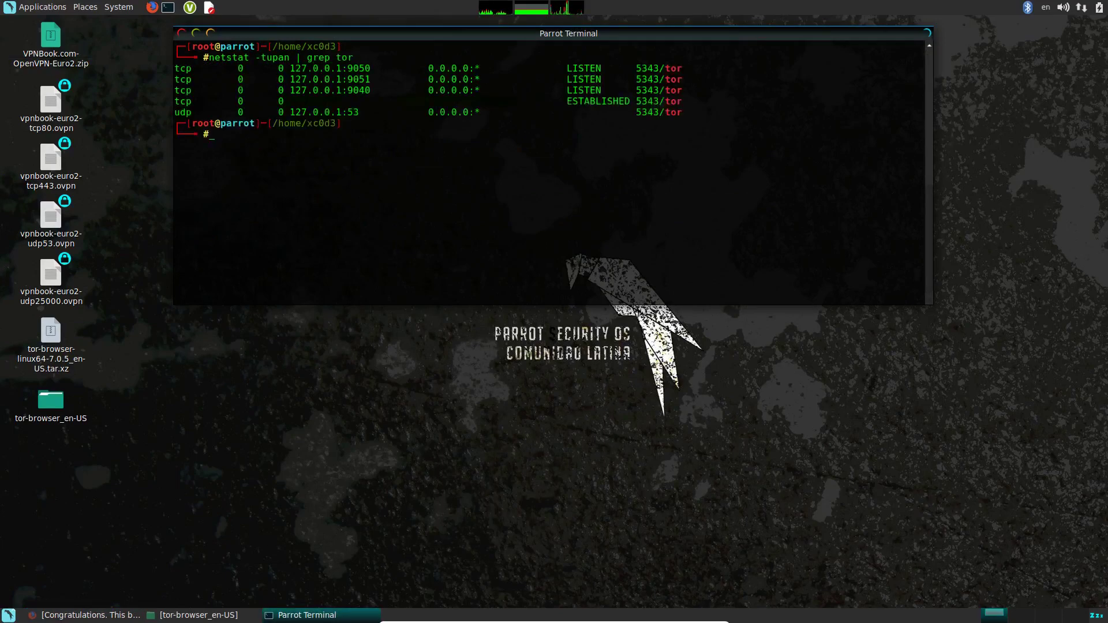
- Clear the terminal and stop the Tor service with systemctl stop tor
{"action": "left_click_drag", "start_coordinate": [347, 68], "coordinate": [369, 91]}
{"action": "left_click", "coordinate": [413, 149]}
{"action": "key", "text": "ctrl+l"}
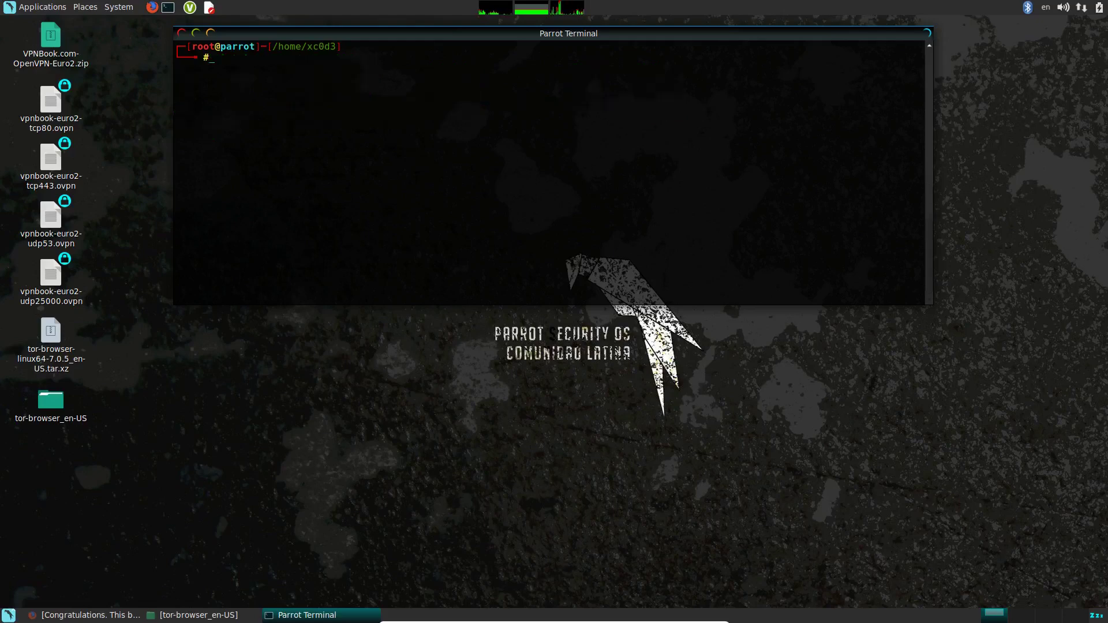
{"action": "type", "text": "systemctl stop tor"}
{"action": "key", "text": "Return"}
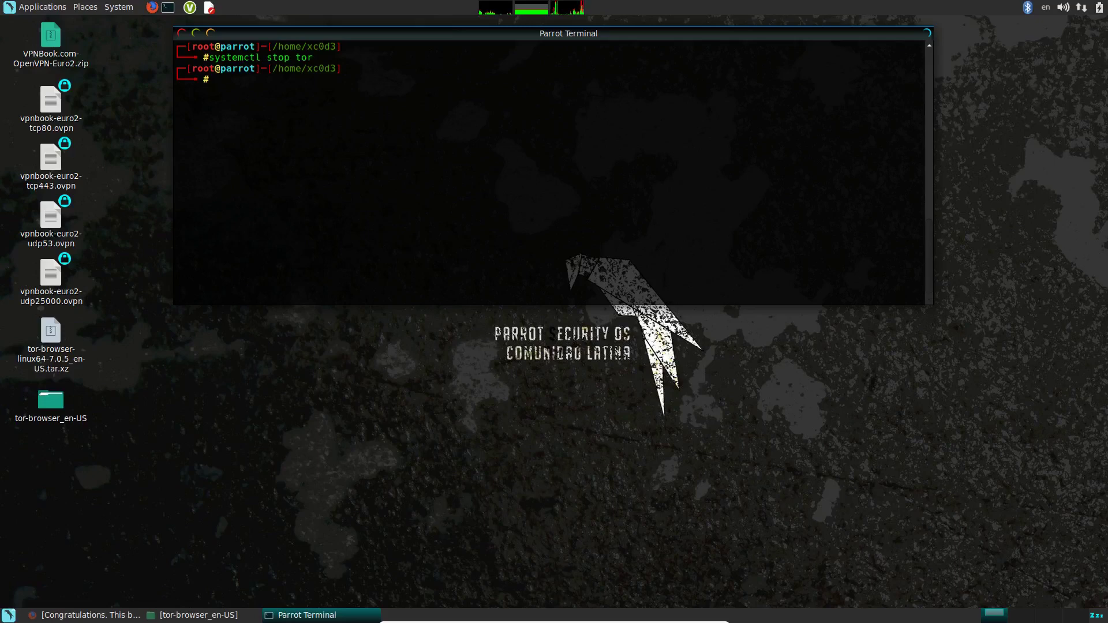
- Clear the output and rerun netstat -tupan | grep tor to check for remaining Tor connections
{"action": "key", "text": "ctrl+l"}
{"action": "key", "text": "Up"}
{"action": "key", "text": "Up"}
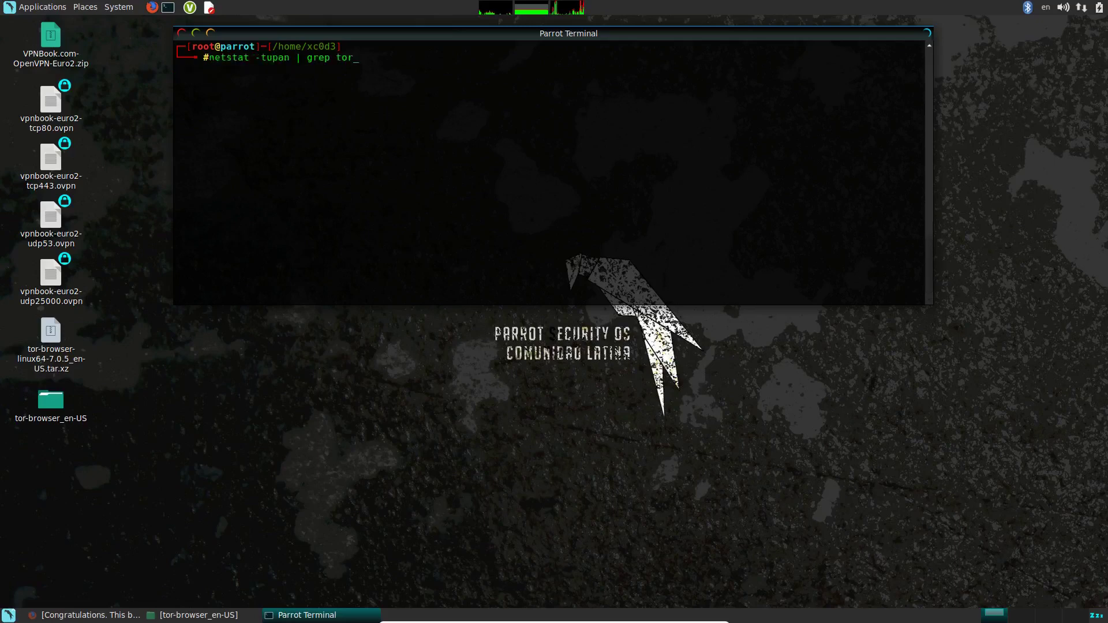
{"action": "key", "text": "Return"}
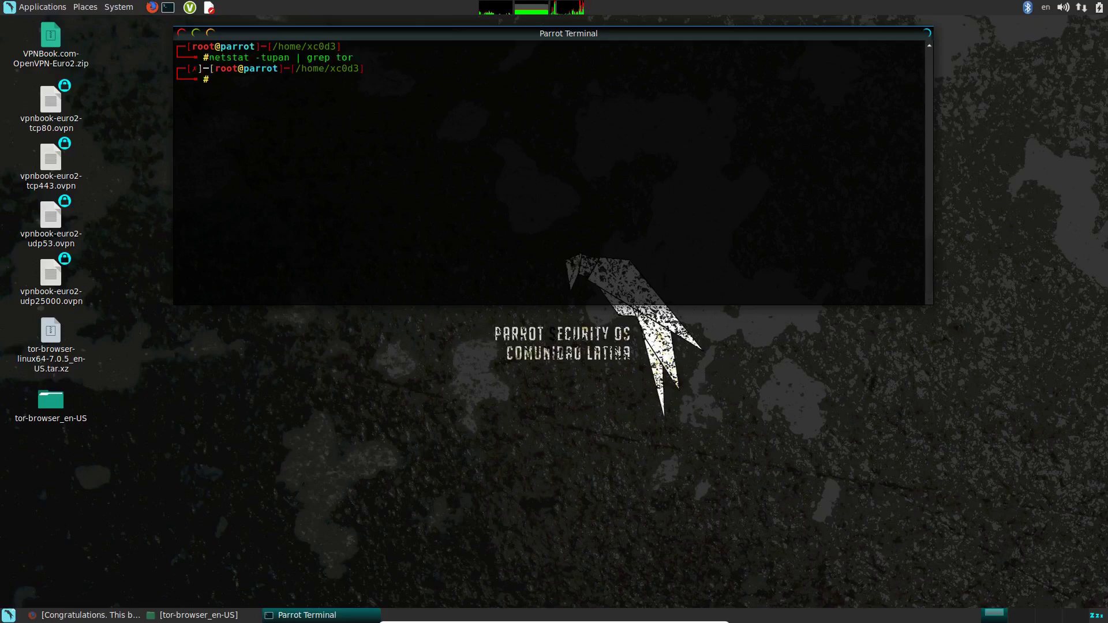
- Clear the terminal screen and minimise the terminal window to show the desktop
{"action": "type", "text": "clear"}
{"action": "key", "text": "Return"}
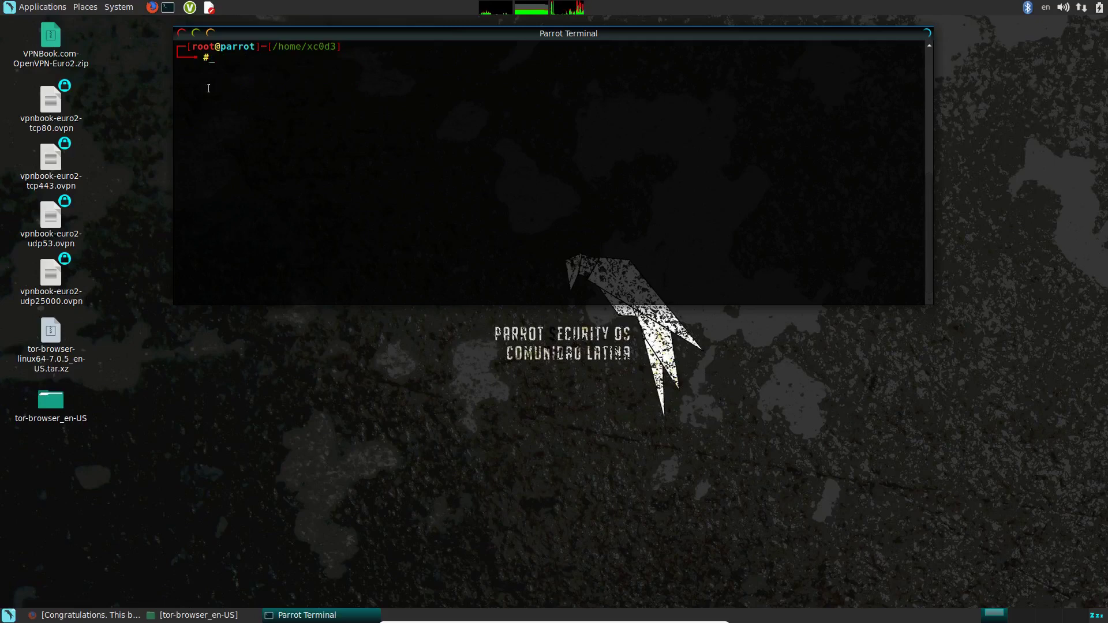
{"action": "left_click", "coordinate": [210, 33]}
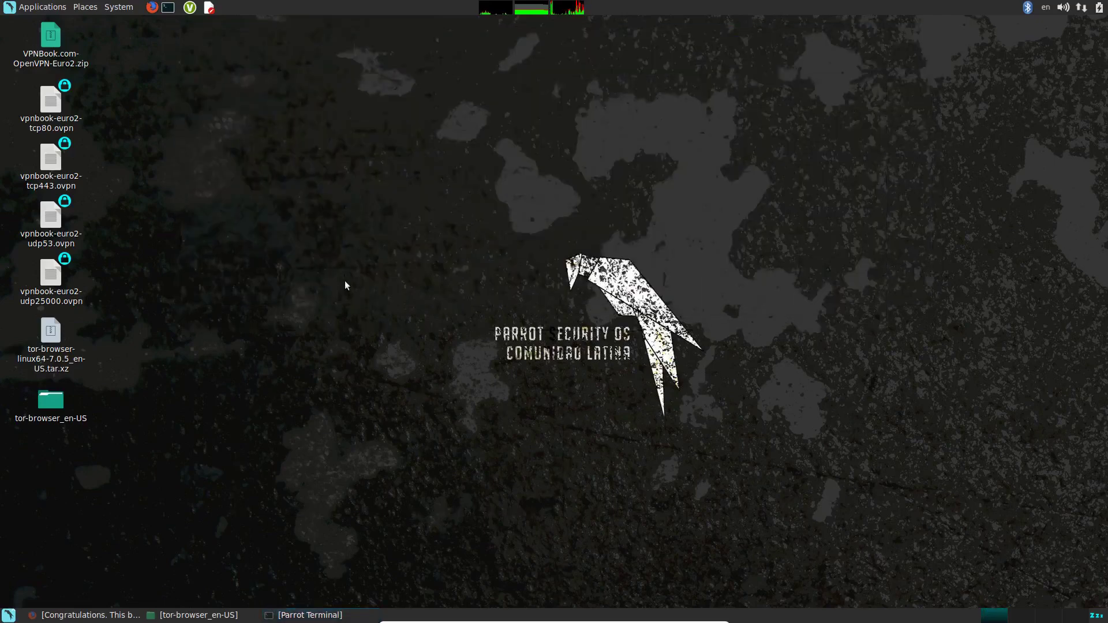